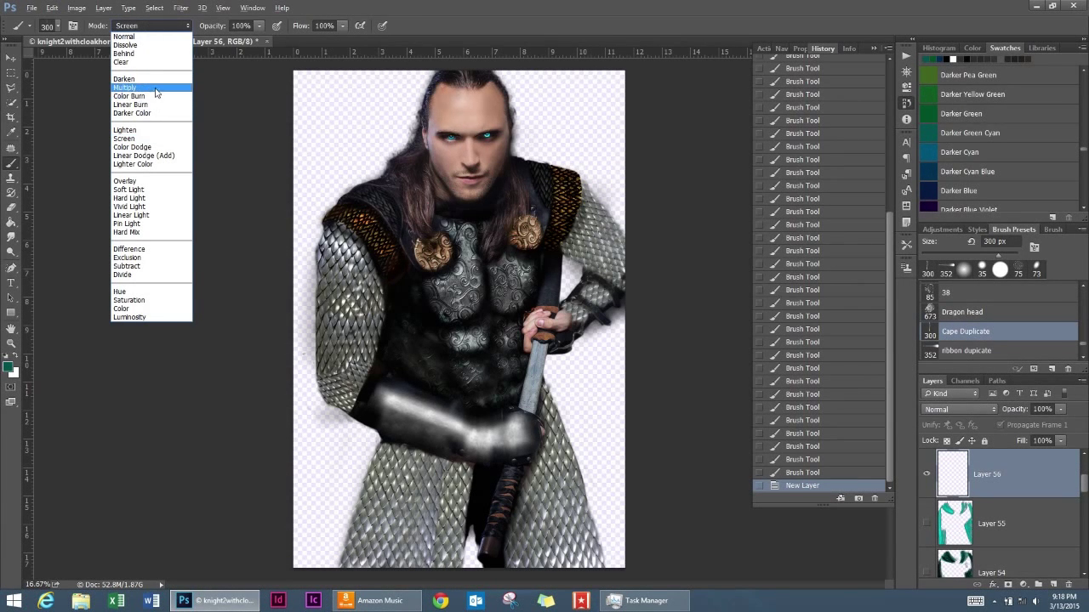
Switch the brush to Multiply mode and paint dark green strokes over the hair and left shoulder.
{"action": "left_click", "coordinate": [152, 90]}
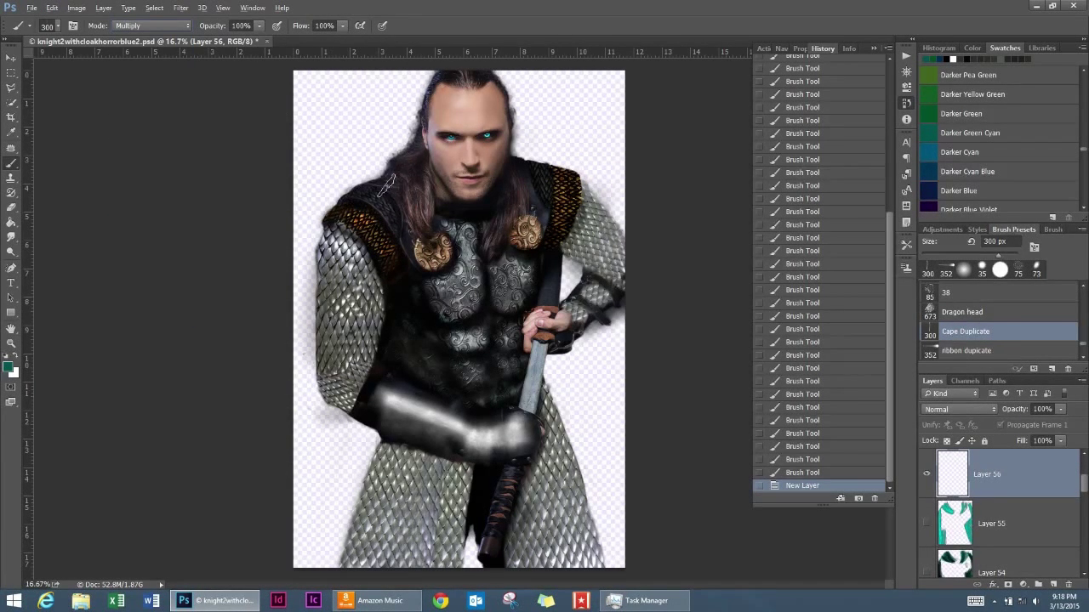
{"action": "left_click_drag", "start_coordinate": [383, 168], "coordinate": [424, 247]}
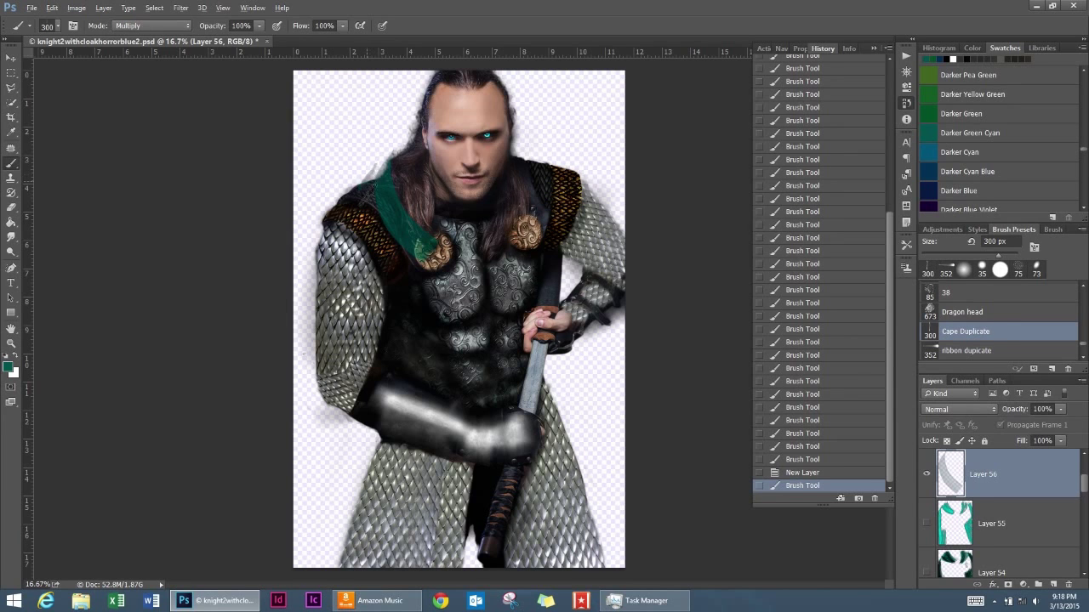
{"action": "left_click_drag", "start_coordinate": [364, 189], "coordinate": [429, 260]}
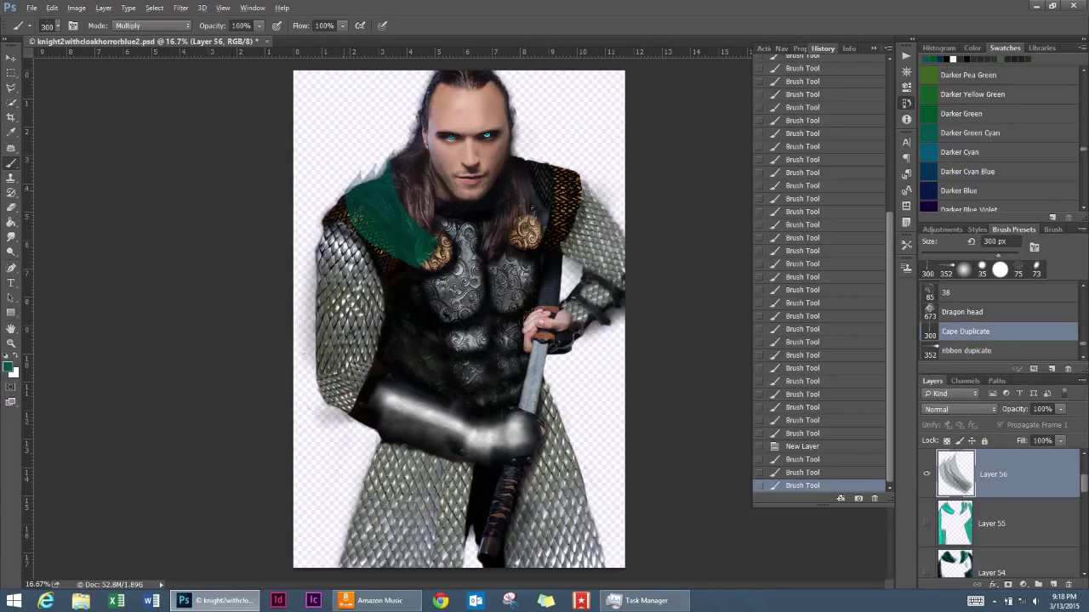
{"action": "left_click_drag", "start_coordinate": [349, 183], "coordinate": [426, 247]}
{"action": "left_click_drag", "start_coordinate": [393, 153], "coordinate": [451, 255]}
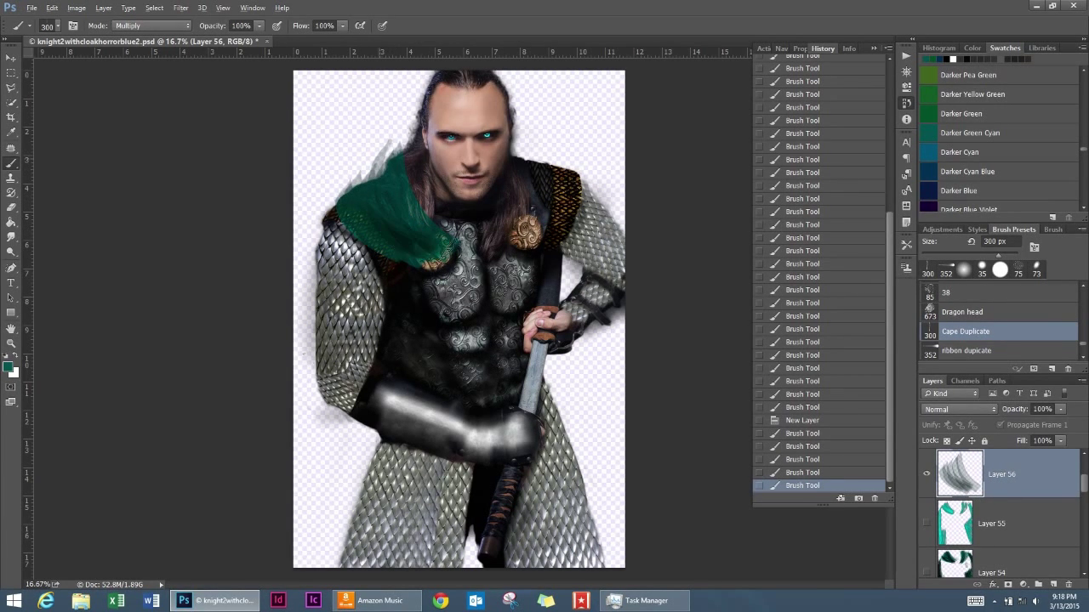
Widen and extend the green strokes along the left shoulder edge.
{"action": "left_click_drag", "start_coordinate": [396, 205], "coordinate": [417, 247]}
{"action": "left_click_drag", "start_coordinate": [359, 174], "coordinate": [416, 264]}
{"action": "left_click_drag", "start_coordinate": [337, 189], "coordinate": [437, 272]}
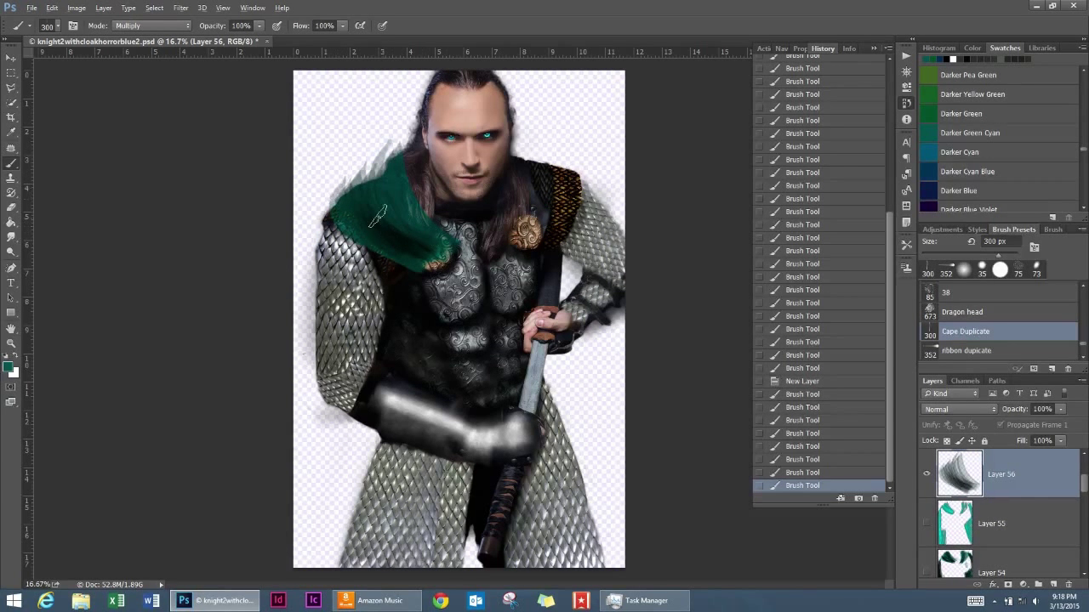
{"action": "left_click_drag", "start_coordinate": [340, 189], "coordinate": [411, 242]}
{"action": "left_click_drag", "start_coordinate": [396, 146], "coordinate": [435, 260]}
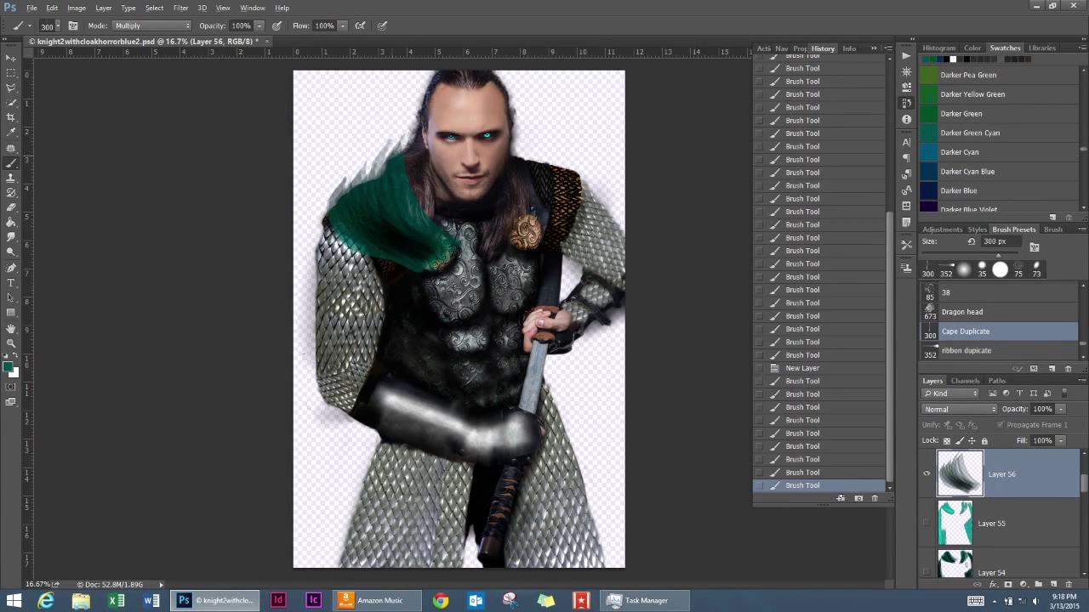
{"action": "left_click_drag", "start_coordinate": [389, 144], "coordinate": [368, 204]}
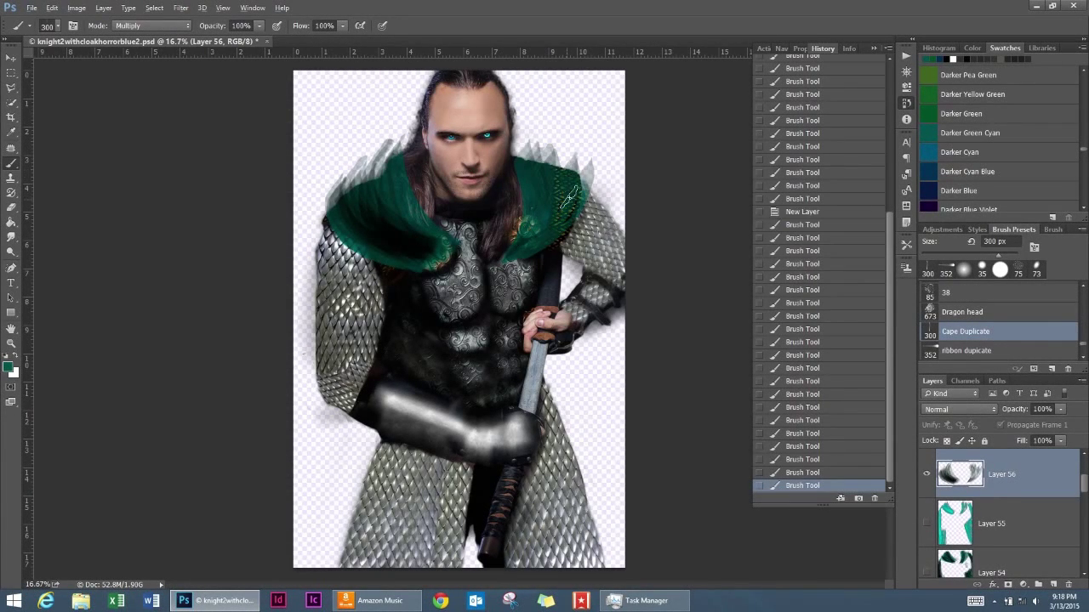
Paint green and dark grey cape strokes around the right shoulder and down the right side.
{"action": "mouse_move", "coordinate": [568, 197]}
{"action": "left_mouse_down"}
{"action": "mouse_move", "coordinate": [594, 170]}
{"action": "mouse_move", "coordinate": [587, 239]}
{"action": "left_mouse_up"}
{"action": "left_click_drag", "start_coordinate": [586, 170], "coordinate": [617, 260]}
{"action": "mouse_move", "coordinate": [622, 299]}
{"action": "left_mouse_down"}
{"action": "mouse_move", "coordinate": [579, 255]}
{"action": "mouse_move", "coordinate": [613, 357]}
{"action": "left_mouse_up"}
{"action": "left_click_drag", "start_coordinate": [587, 272], "coordinate": [603, 408]}
{"action": "mouse_move", "coordinate": [621, 255]}
{"action": "left_mouse_down"}
{"action": "mouse_move", "coordinate": [553, 349]}
{"action": "mouse_move", "coordinate": [595, 510]}
{"action": "left_mouse_up"}
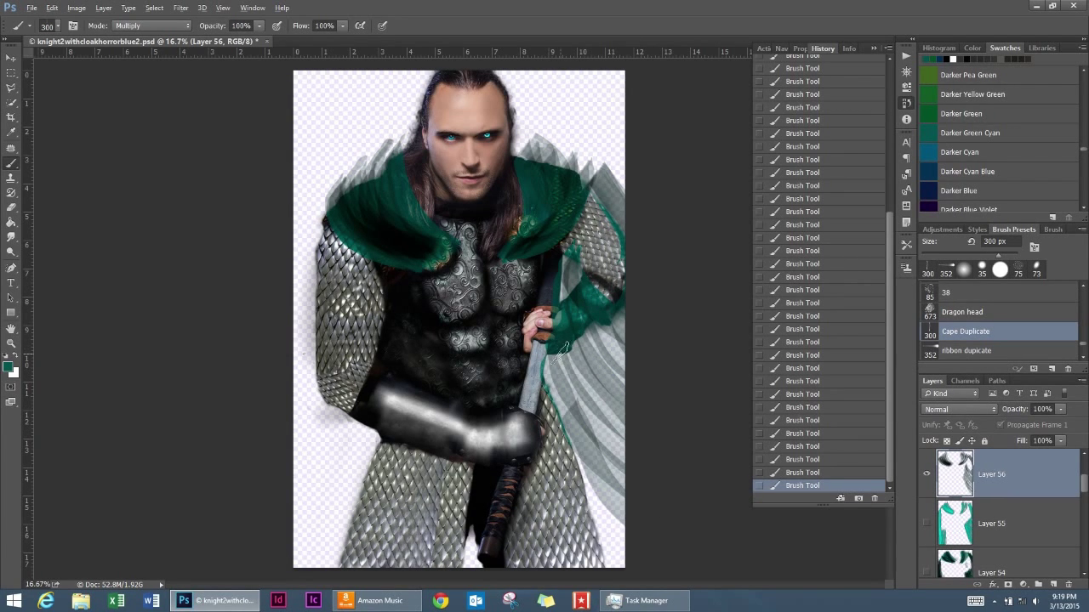
{"action": "mouse_move", "coordinate": [552, 341]}
{"action": "left_mouse_down"}
{"action": "mouse_move", "coordinate": [613, 561]}
{"action": "mouse_move", "coordinate": [608, 544]}
{"action": "left_mouse_up"}
{"action": "mouse_move", "coordinate": [595, 493]}
{"action": "left_mouse_down"}
{"action": "mouse_move", "coordinate": [578, 337]}
{"action": "mouse_move", "coordinate": [612, 400]}
{"action": "left_mouse_up"}
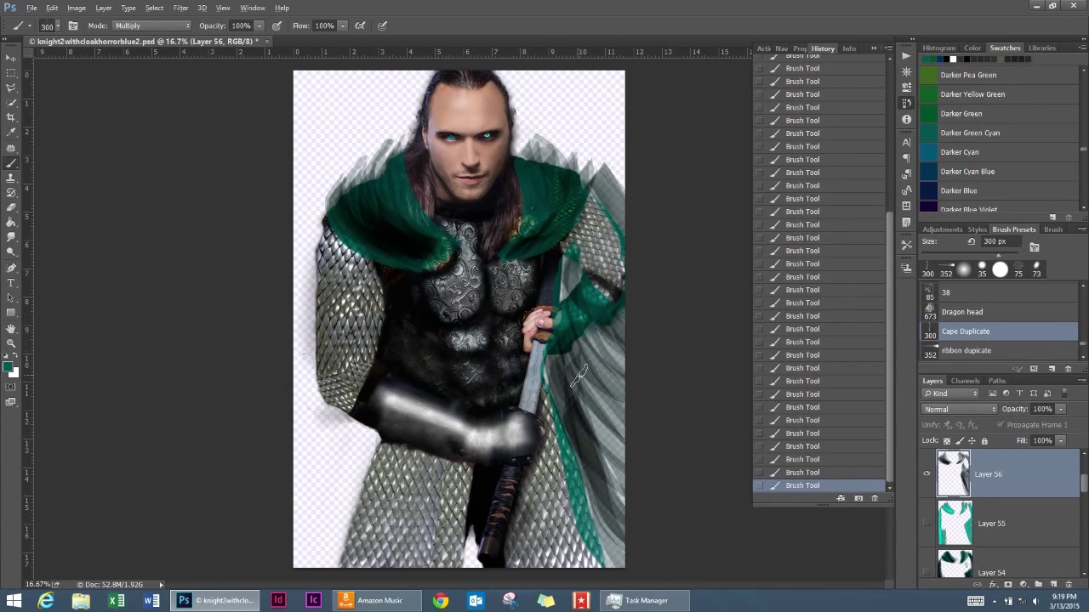
{"action": "left_click_drag", "start_coordinate": [586, 366], "coordinate": [612, 562]}
{"action": "mouse_move", "coordinate": [621, 476]}
{"action": "left_mouse_down"}
{"action": "mouse_move", "coordinate": [596, 315]}
{"action": "mouse_move", "coordinate": [596, 161]}
{"action": "mouse_move", "coordinate": [566, 230]}
{"action": "left_mouse_up"}
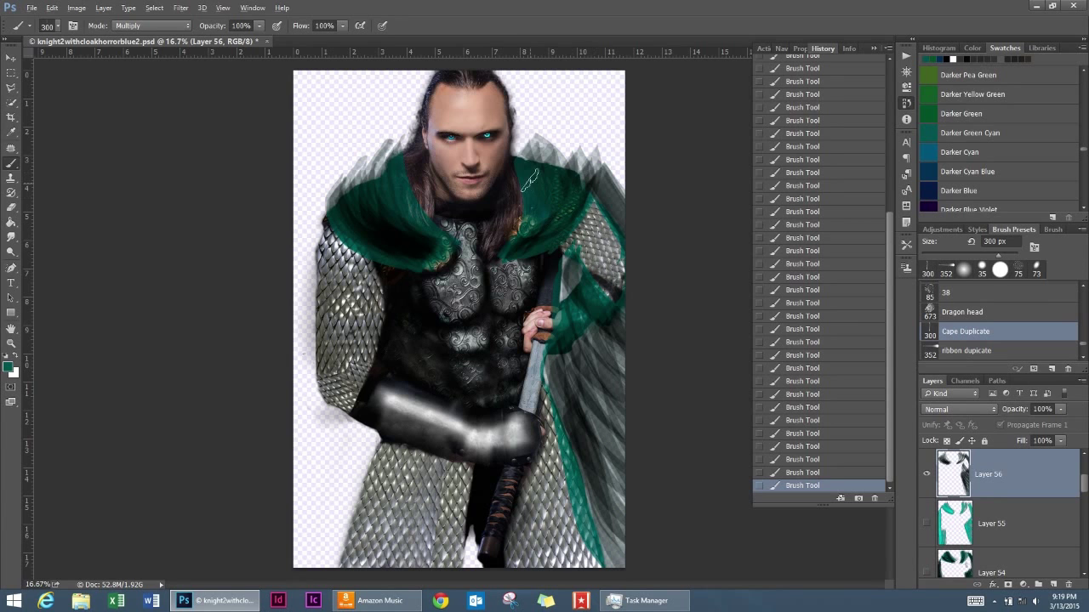
Paint grey-green cape down the left arm and across the lower-left area to the bottom.
{"action": "left_click_drag", "start_coordinate": [545, 136], "coordinate": [531, 209]}
{"action": "left_click_drag", "start_coordinate": [319, 196], "coordinate": [306, 383]}
{"action": "left_click_drag", "start_coordinate": [306, 221], "coordinate": [357, 472]}
{"action": "mouse_move", "coordinate": [323, 238]}
{"action": "left_mouse_down"}
{"action": "mouse_move", "coordinate": [336, 405]}
{"action": "mouse_move", "coordinate": [404, 476]}
{"action": "left_mouse_up"}
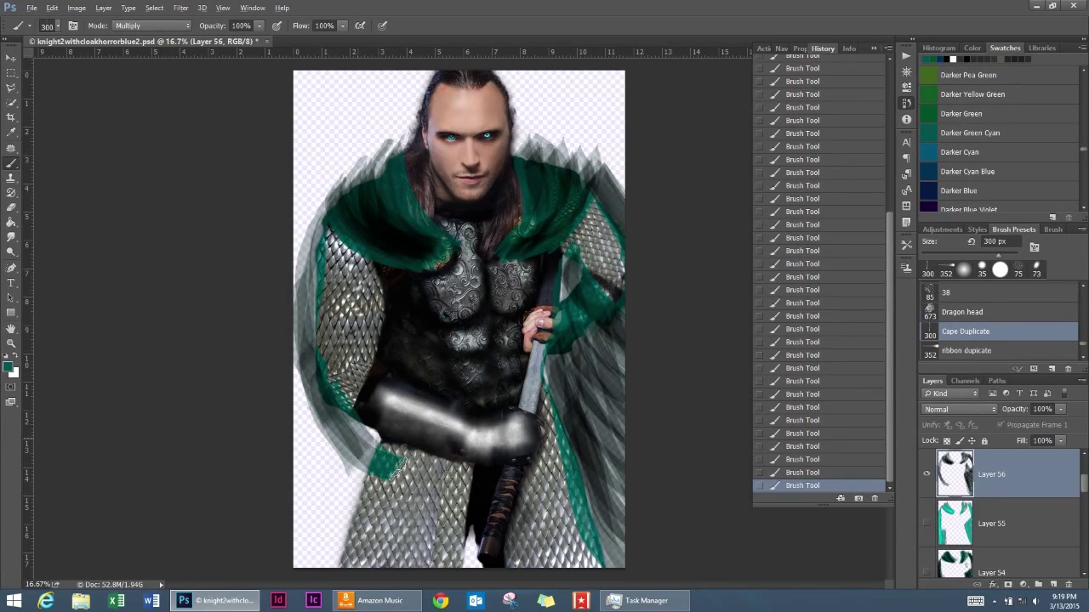
{"action": "left_click_drag", "start_coordinate": [306, 256], "coordinate": [442, 502]}
{"action": "left_click_drag", "start_coordinate": [298, 314], "coordinate": [400, 531]}
{"action": "mouse_move", "coordinate": [306, 357]}
{"action": "left_mouse_down"}
{"action": "mouse_move", "coordinate": [407, 529]}
{"action": "mouse_move", "coordinate": [306, 392]}
{"action": "mouse_move", "coordinate": [340, 562]}
{"action": "mouse_move", "coordinate": [298, 562]}
{"action": "left_mouse_up"}
Darken the lower-left and lower-middle cape with dark grey and green strokes.
{"action": "left_click_drag", "start_coordinate": [323, 399], "coordinate": [459, 510]}
{"action": "mouse_move", "coordinate": [451, 519]}
{"action": "left_mouse_down"}
{"action": "mouse_move", "coordinate": [334, 402]}
{"action": "mouse_move", "coordinate": [450, 544]}
{"action": "left_mouse_up"}
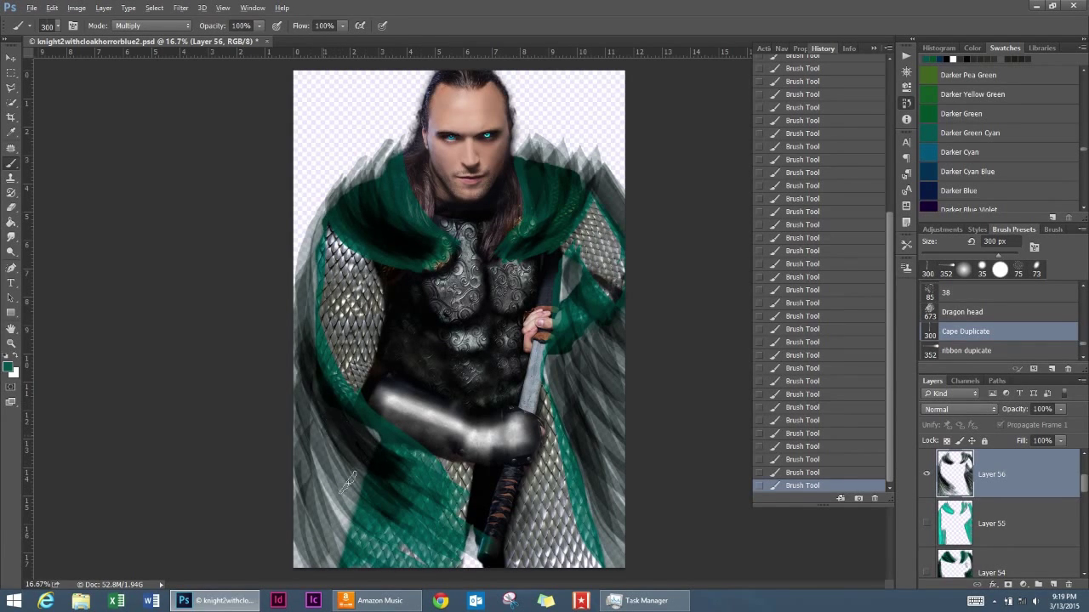
{"action": "mouse_move", "coordinate": [315, 425]}
{"action": "left_mouse_down"}
{"action": "mouse_move", "coordinate": [409, 562]}
{"action": "mouse_move", "coordinate": [306, 561]}
{"action": "left_mouse_up"}
{"action": "mouse_move", "coordinate": [323, 212]}
{"action": "left_mouse_down"}
{"action": "mouse_move", "coordinate": [308, 394]}
{"action": "mouse_move", "coordinate": [383, 561]}
{"action": "left_mouse_up"}
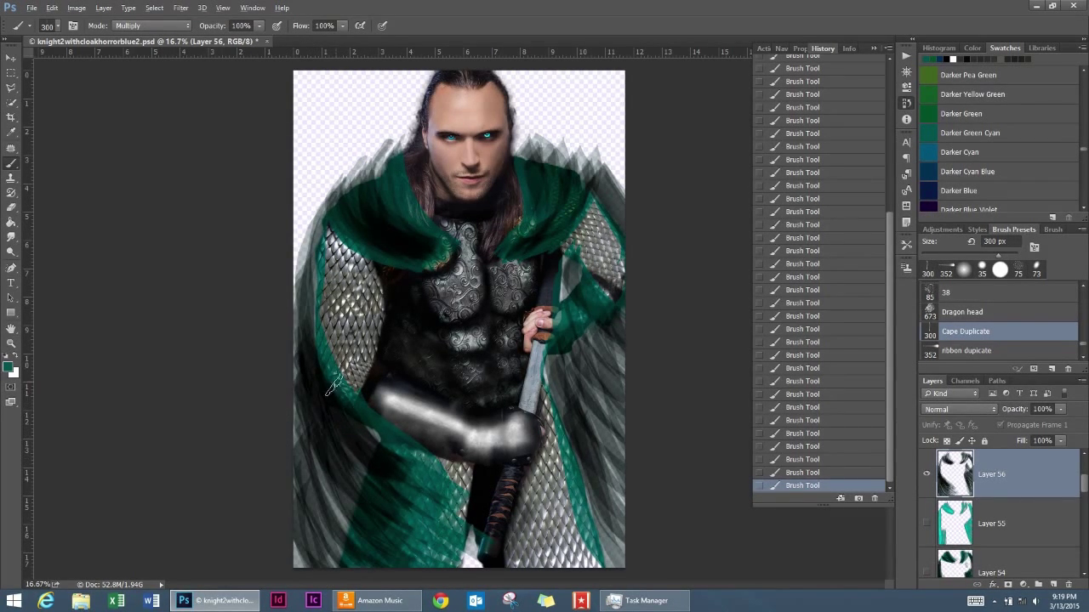
{"action": "left_click_drag", "start_coordinate": [345, 395], "coordinate": [451, 545]}
Erase and trim the ragged left edge of the cape with the Eraser.
{"action": "key", "text": "e"}
{"action": "left_click_drag", "start_coordinate": [289, 357], "coordinate": [323, 570]}
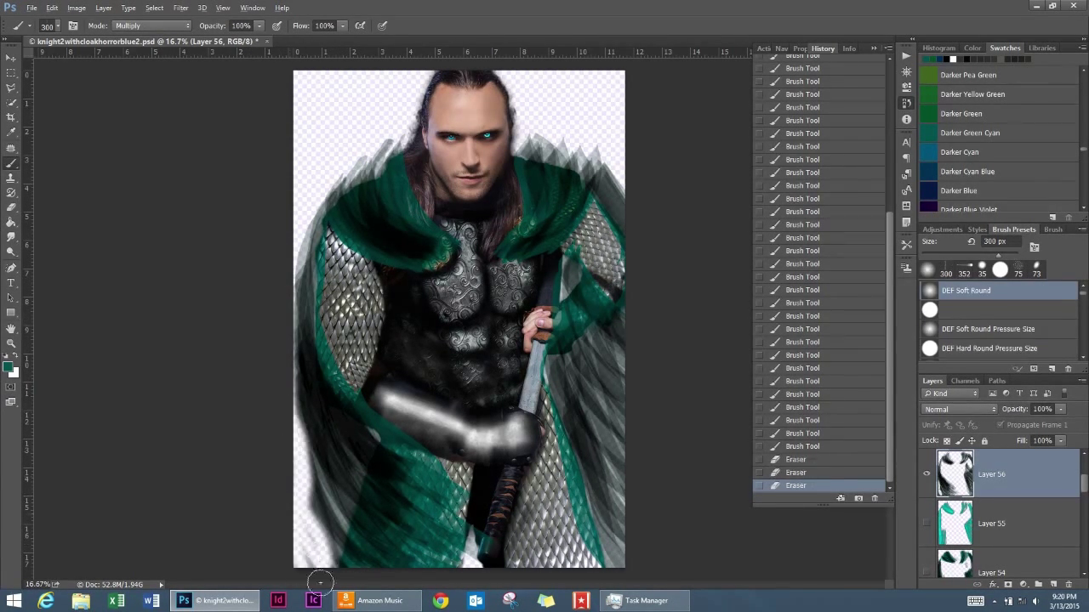
{"action": "left_click_drag", "start_coordinate": [311, 442], "coordinate": [314, 578]}
{"action": "left_click_drag", "start_coordinate": [298, 535], "coordinate": [323, 578]}
{"action": "left_click_drag", "start_coordinate": [289, 246], "coordinate": [297, 511]}
{"action": "left_click_drag", "start_coordinate": [313, 459], "coordinate": [361, 566]}
{"action": "left_click_drag", "start_coordinate": [306, 407], "coordinate": [327, 434]}
{"action": "left_click_drag", "start_coordinate": [338, 519], "coordinate": [361, 544]}
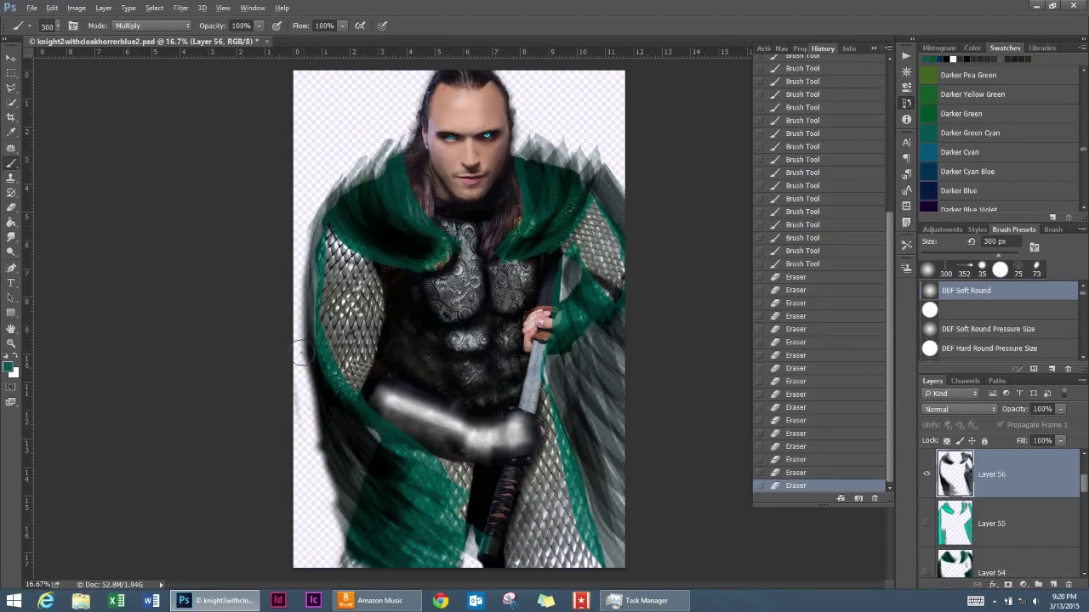
{"action": "left_click_drag", "start_coordinate": [297, 230], "coordinate": [308, 298]}
{"action": "left_click_drag", "start_coordinate": [293, 340], "coordinate": [328, 476]}
Paint darker shading over the lower-left and upper-left parts of the cape.
{"action": "left_click_drag", "start_coordinate": [314, 350], "coordinate": [308, 443]}
{"action": "left_click_drag", "start_coordinate": [310, 365], "coordinate": [361, 535]}
{"action": "left_click_drag", "start_coordinate": [316, 472], "coordinate": [374, 565]}
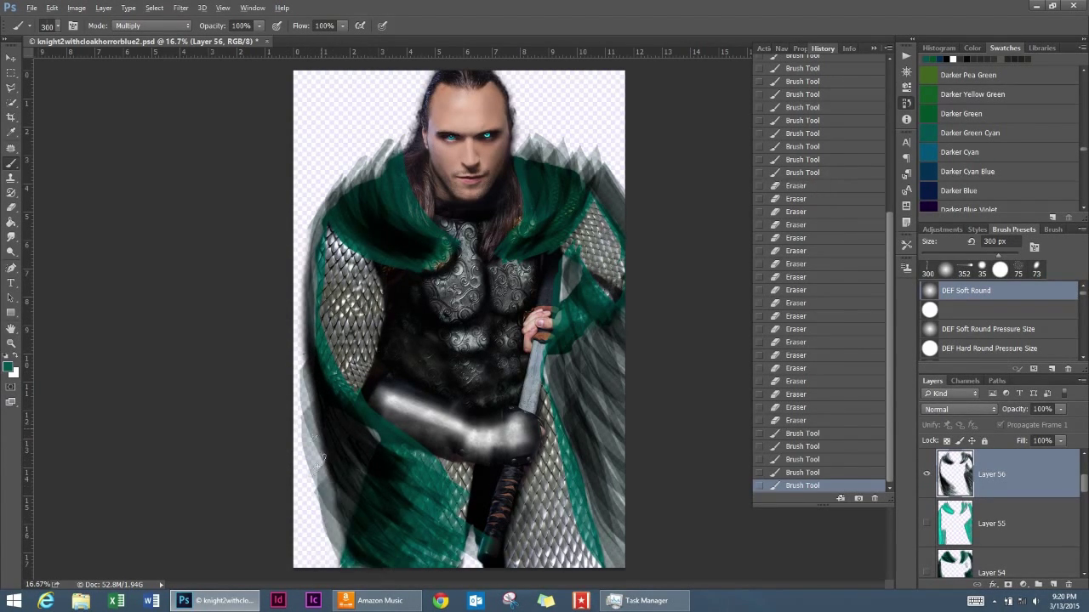
{"action": "left_click_drag", "start_coordinate": [311, 399], "coordinate": [366, 565]}
{"action": "left_click_drag", "start_coordinate": [307, 366], "coordinate": [362, 536]}
{"action": "left_click_drag", "start_coordinate": [304, 399], "coordinate": [324, 508]}
{"action": "left_click_drag", "start_coordinate": [315, 434], "coordinate": [340, 566]}
{"action": "left_click_drag", "start_coordinate": [374, 442], "coordinate": [451, 502]}
{"action": "left_click_drag", "start_coordinate": [311, 221], "coordinate": [308, 349]}
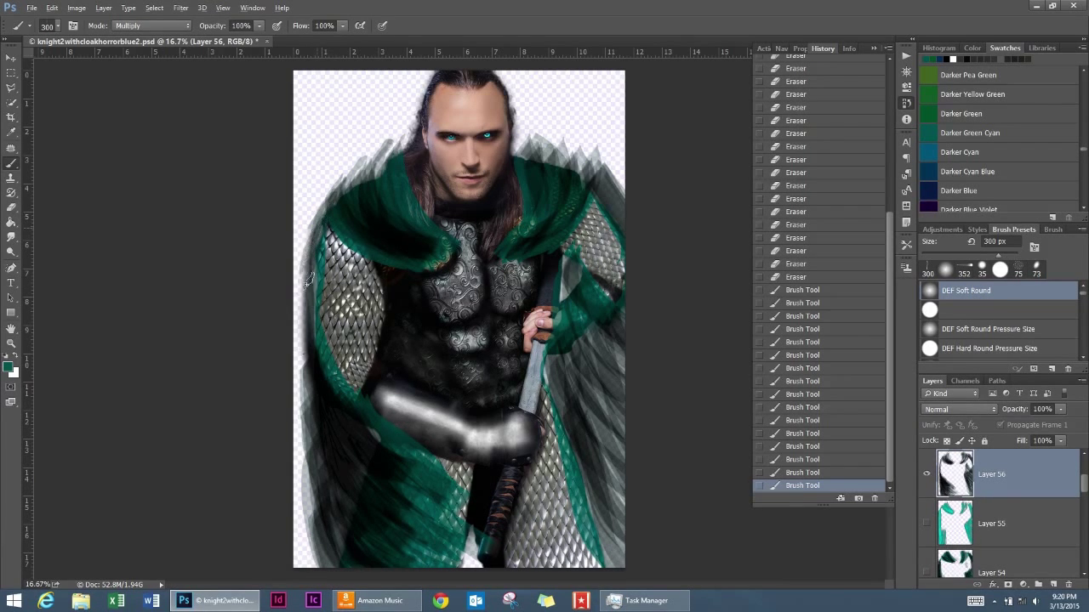
{"action": "left_click_drag", "start_coordinate": [300, 272], "coordinate": [321, 468]}
{"action": "mouse_move", "coordinate": [400, 140]}
{"action": "left_mouse_down"}
{"action": "mouse_move", "coordinate": [358, 212]}
{"action": "mouse_move", "coordinate": [353, 182]}
{"action": "mouse_move", "coordinate": [327, 234]}
{"action": "left_mouse_up"}
Darken the cape right of the face and along the right side, plus upper-left strokes.
{"action": "left_click_drag", "start_coordinate": [536, 136], "coordinate": [540, 229]}
{"action": "mouse_move", "coordinate": [557, 162]}
{"action": "left_mouse_down"}
{"action": "mouse_move", "coordinate": [608, 315]}
{"action": "mouse_move", "coordinate": [612, 485]}
{"action": "left_mouse_up"}
{"action": "left_click_drag", "start_coordinate": [587, 357], "coordinate": [627, 515]}
{"action": "left_click_drag", "start_coordinate": [612, 315], "coordinate": [621, 545]}
{"action": "left_click_drag", "start_coordinate": [519, 128], "coordinate": [574, 204]}
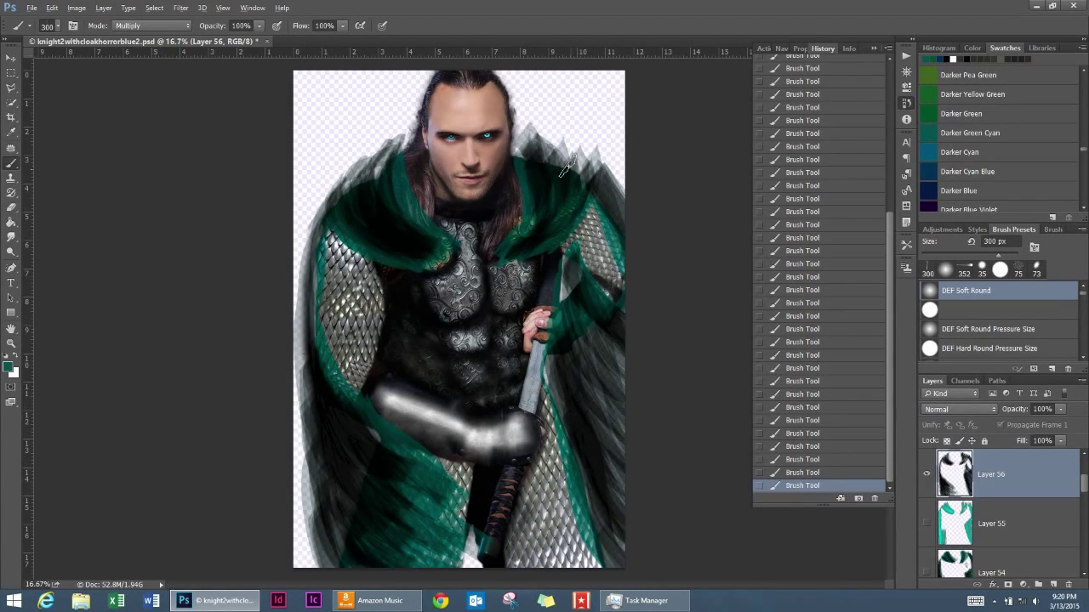
{"action": "left_click_drag", "start_coordinate": [553, 140], "coordinate": [544, 238]}
{"action": "left_click_drag", "start_coordinate": [417, 127], "coordinate": [361, 183]}
{"action": "left_click_drag", "start_coordinate": [399, 127], "coordinate": [336, 208]}
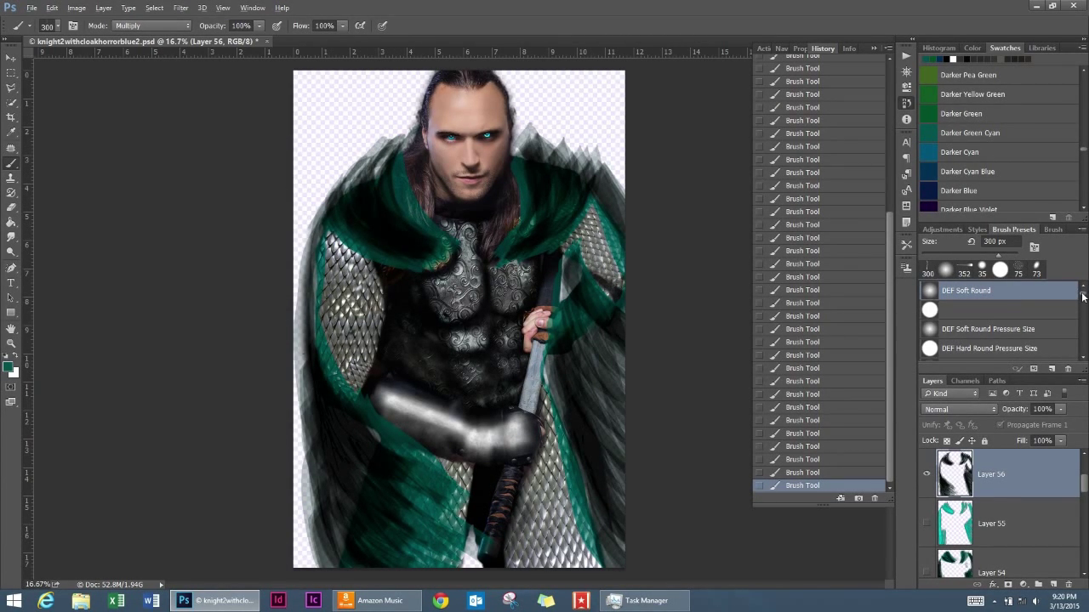
{"action": "left_click_drag", "start_coordinate": [1083, 296], "coordinate": [1083, 345]}
Choose the 'ribbon dupicate' brush preset in Screen mode with lowered opacity.
{"action": "left_click", "coordinate": [986, 351]}
{"action": "left_click", "coordinate": [152, 25]}
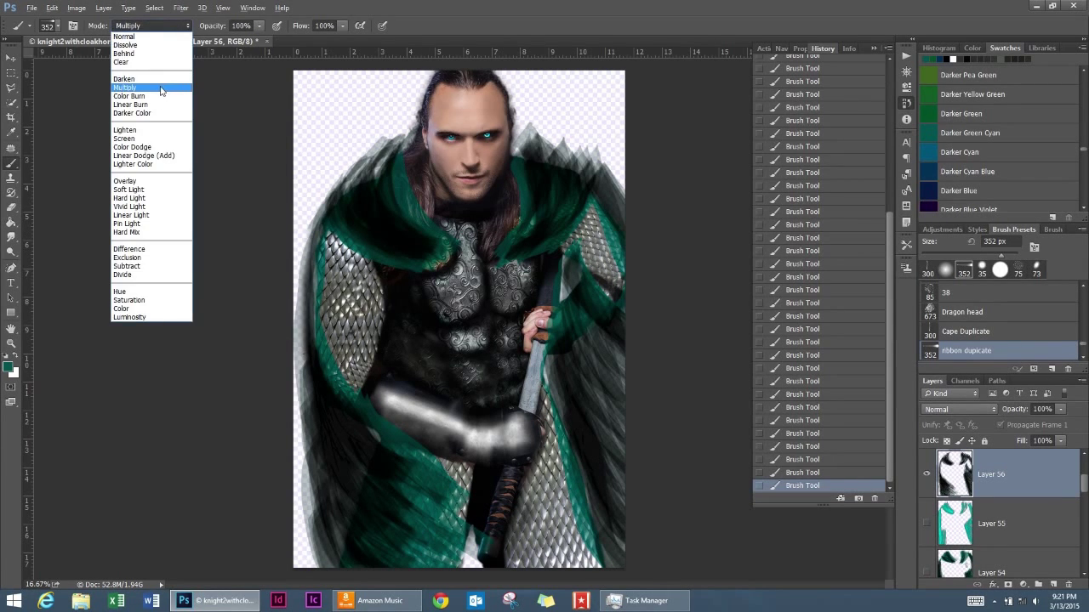
{"action": "left_click", "coordinate": [144, 130]}
{"action": "left_click_drag", "start_coordinate": [260, 26], "coordinate": [221, 84]}
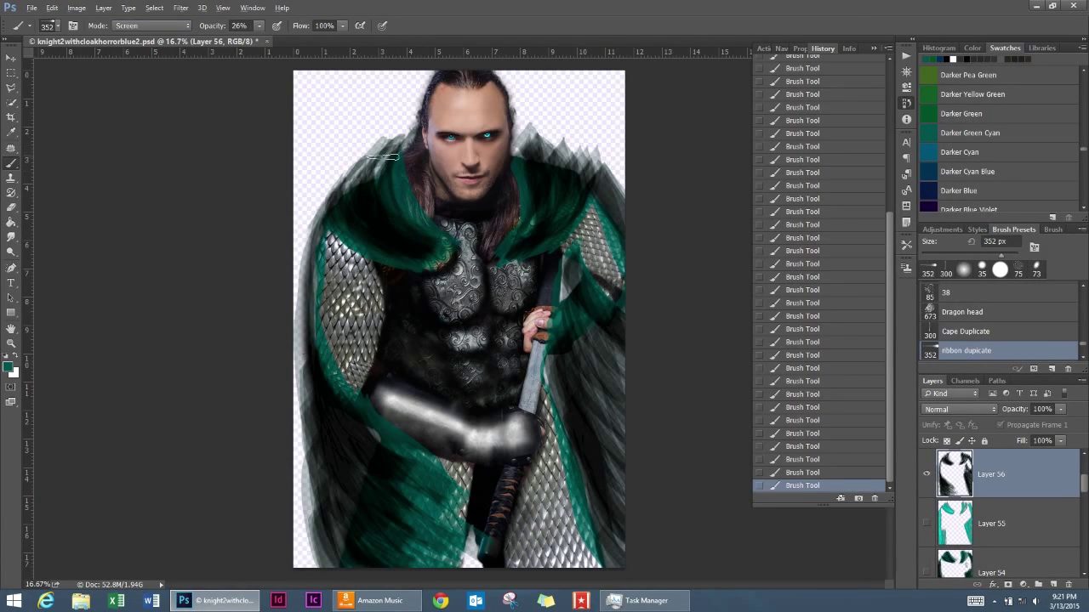
Paint lighter teal highlights at 43% opacity over the upper-left cape, both shoulders and lower left.
{"action": "left_click_drag", "start_coordinate": [389, 170], "coordinate": [400, 222]}
{"action": "key", "text": "4"}
{"action": "key", "text": "3"}
{"action": "mouse_move", "coordinate": [375, 170]}
{"action": "left_mouse_down"}
{"action": "mouse_move", "coordinate": [362, 162]}
{"action": "mouse_move", "coordinate": [391, 222]}
{"action": "mouse_move", "coordinate": [374, 192]}
{"action": "mouse_move", "coordinate": [453, 255]}
{"action": "mouse_move", "coordinate": [374, 174]}
{"action": "mouse_move", "coordinate": [357, 221]}
{"action": "mouse_move", "coordinate": [451, 255]}
{"action": "left_mouse_up"}
{"action": "mouse_move", "coordinate": [501, 161]}
{"action": "left_mouse_down"}
{"action": "mouse_move", "coordinate": [561, 213]}
{"action": "mouse_move", "coordinate": [529, 223]}
{"action": "mouse_move", "coordinate": [562, 170]}
{"action": "mouse_move", "coordinate": [519, 247]}
{"action": "mouse_move", "coordinate": [578, 171]}
{"action": "mouse_move", "coordinate": [529, 136]}
{"action": "mouse_move", "coordinate": [595, 178]}
{"action": "mouse_move", "coordinate": [609, 289]}
{"action": "mouse_move", "coordinate": [578, 340]}
{"action": "mouse_move", "coordinate": [587, 502]}
{"action": "mouse_move", "coordinate": [587, 281]}
{"action": "mouse_move", "coordinate": [593, 402]}
{"action": "mouse_move", "coordinate": [554, 396]}
{"action": "mouse_move", "coordinate": [656, 452]}
{"action": "mouse_move", "coordinate": [603, 290]}
{"action": "mouse_move", "coordinate": [671, 478]}
{"action": "left_mouse_up"}
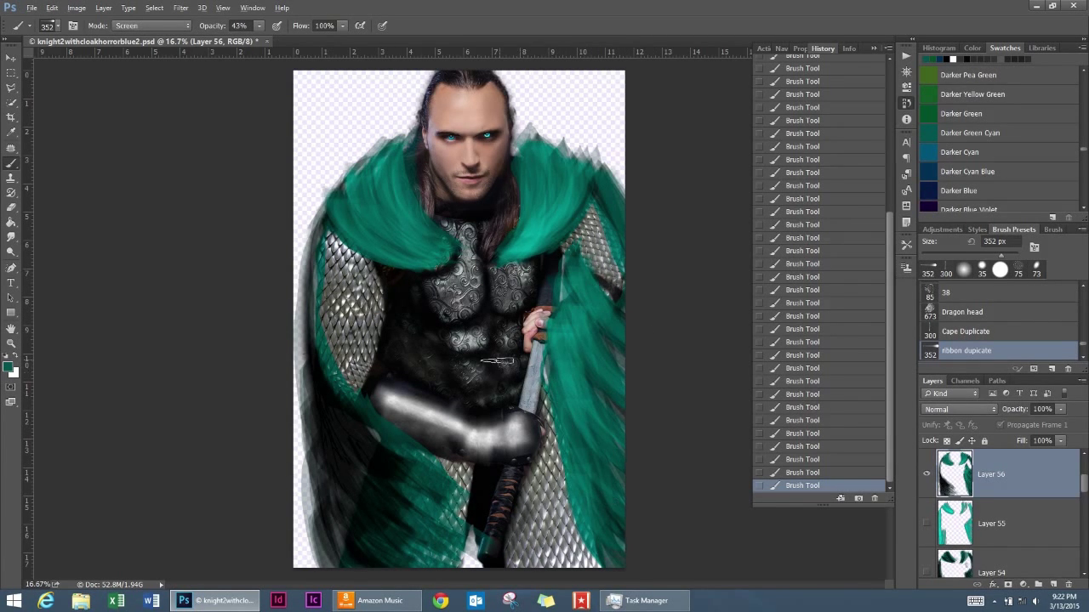
{"action": "mouse_move", "coordinate": [338, 199]}
{"action": "left_mouse_down"}
{"action": "mouse_move", "coordinate": [324, 400]}
{"action": "mouse_move", "coordinate": [364, 439]}
{"action": "mouse_move", "coordinate": [400, 519]}
{"action": "mouse_move", "coordinate": [387, 509]}
{"action": "mouse_move", "coordinate": [357, 544]}
{"action": "mouse_move", "coordinate": [321, 484]}
{"action": "mouse_move", "coordinate": [315, 341]}
{"action": "mouse_move", "coordinate": [404, 510]}
{"action": "mouse_move", "coordinate": [299, 328]}
{"action": "left_mouse_up"}
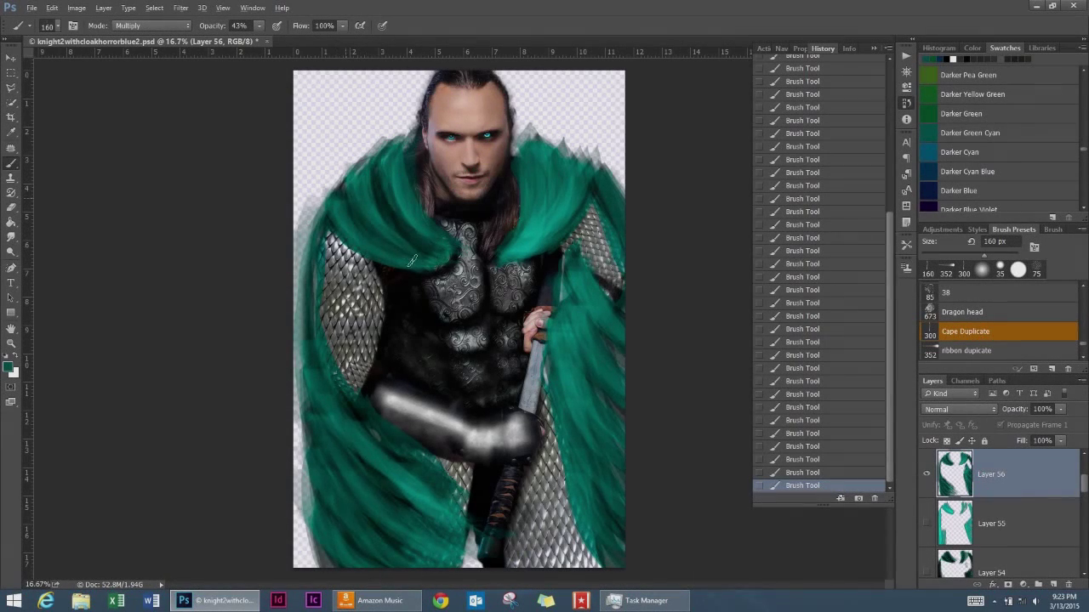
Shade the cape's upper edges beside the neck, face and right edge.
{"action": "left_click_drag", "start_coordinate": [353, 217], "coordinate": [361, 264]}
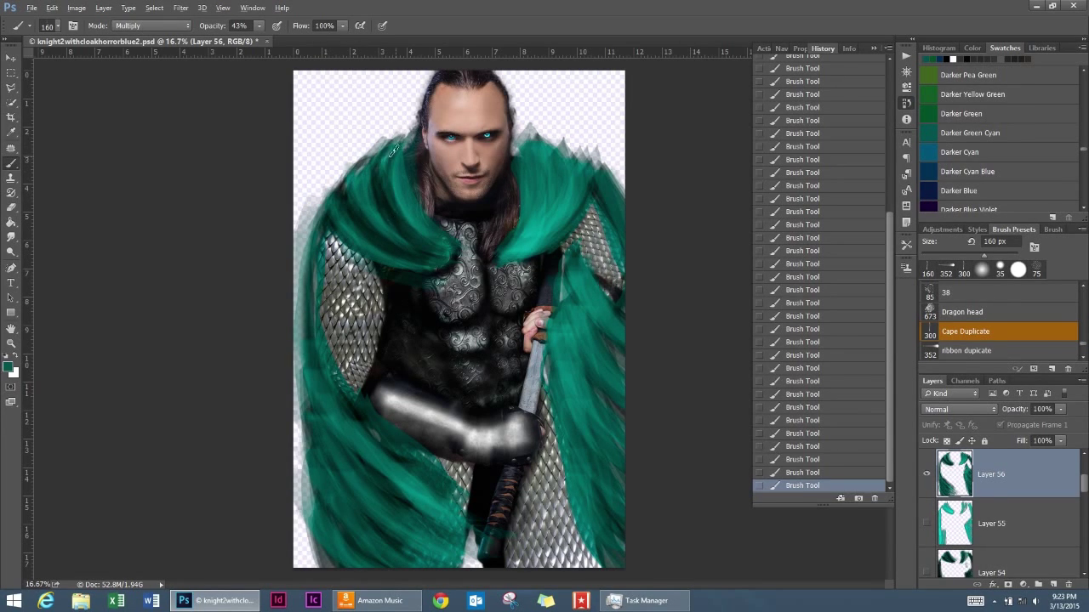
{"action": "left_click_drag", "start_coordinate": [393, 150], "coordinate": [406, 170]}
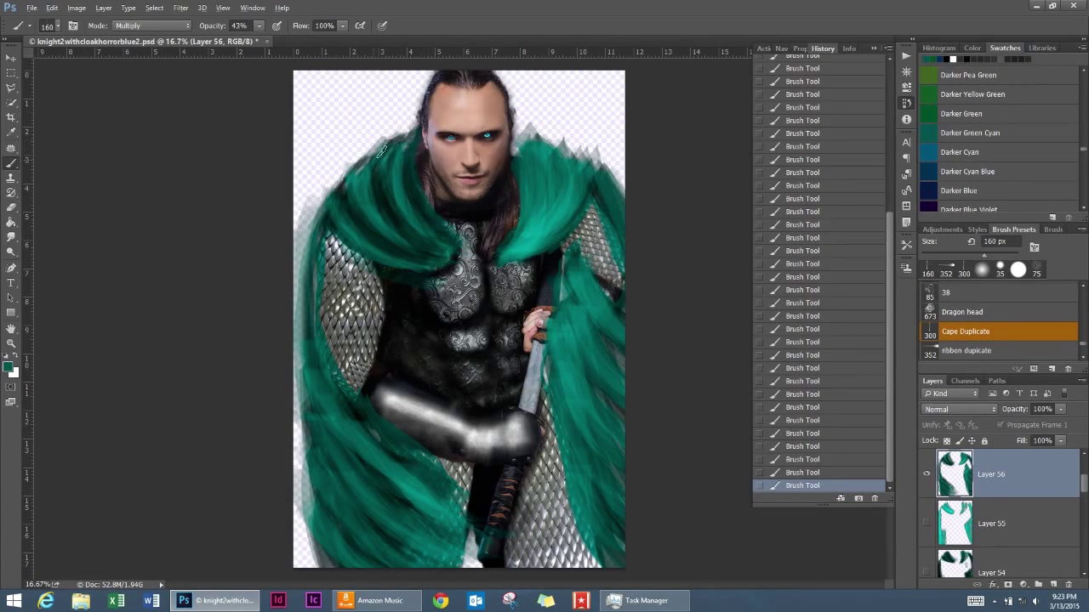
{"action": "left_click_drag", "start_coordinate": [327, 199], "coordinate": [358, 259]}
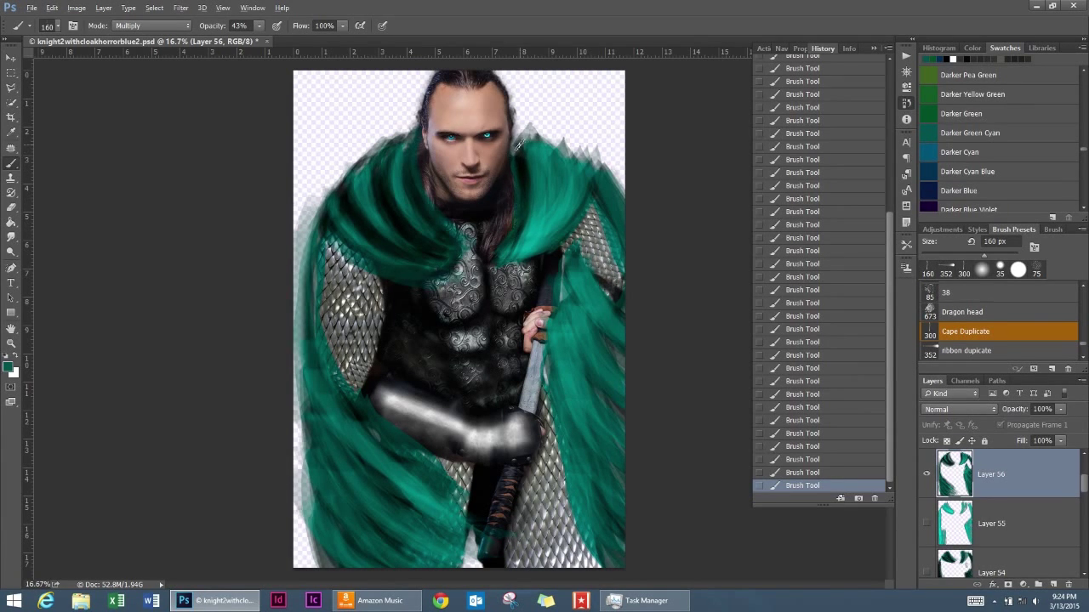
{"action": "left_click_drag", "start_coordinate": [517, 146], "coordinate": [538, 199]}
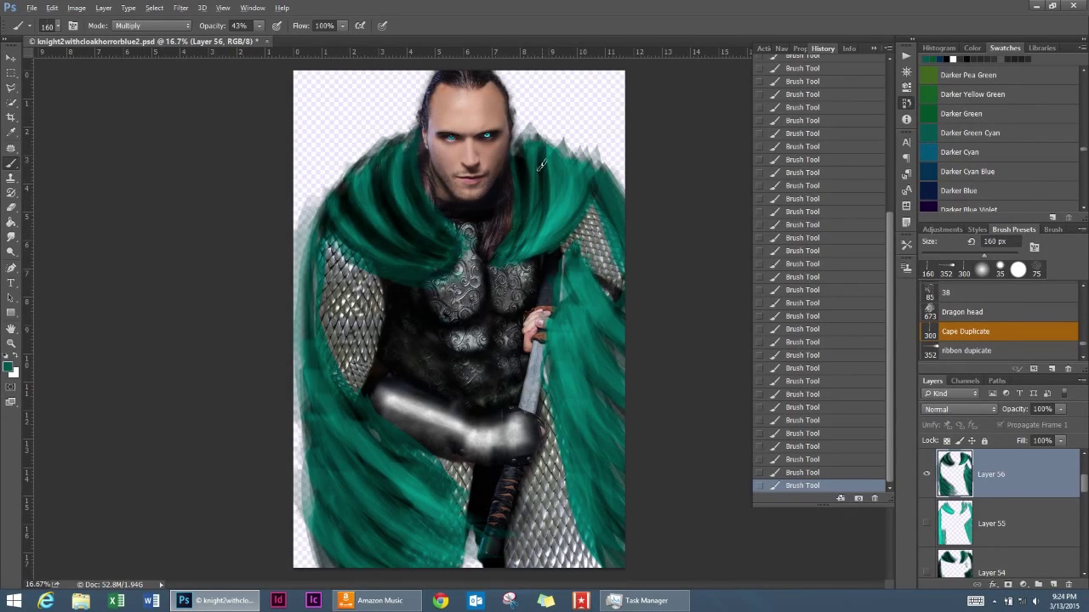
{"action": "left_click_drag", "start_coordinate": [558, 183], "coordinate": [515, 257]}
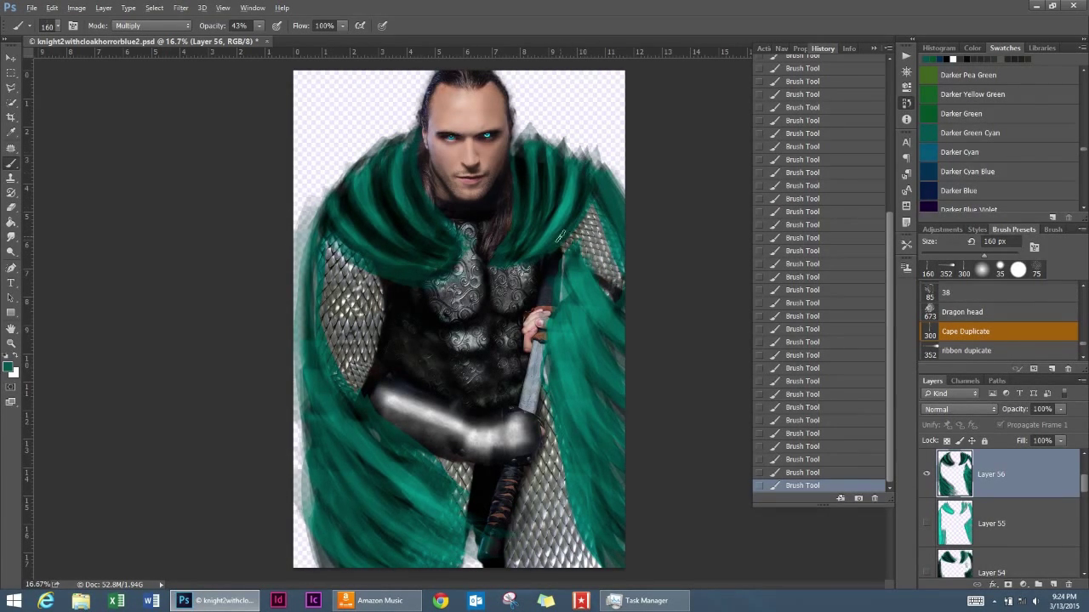
{"action": "left_click_drag", "start_coordinate": [608, 192], "coordinate": [631, 271]}
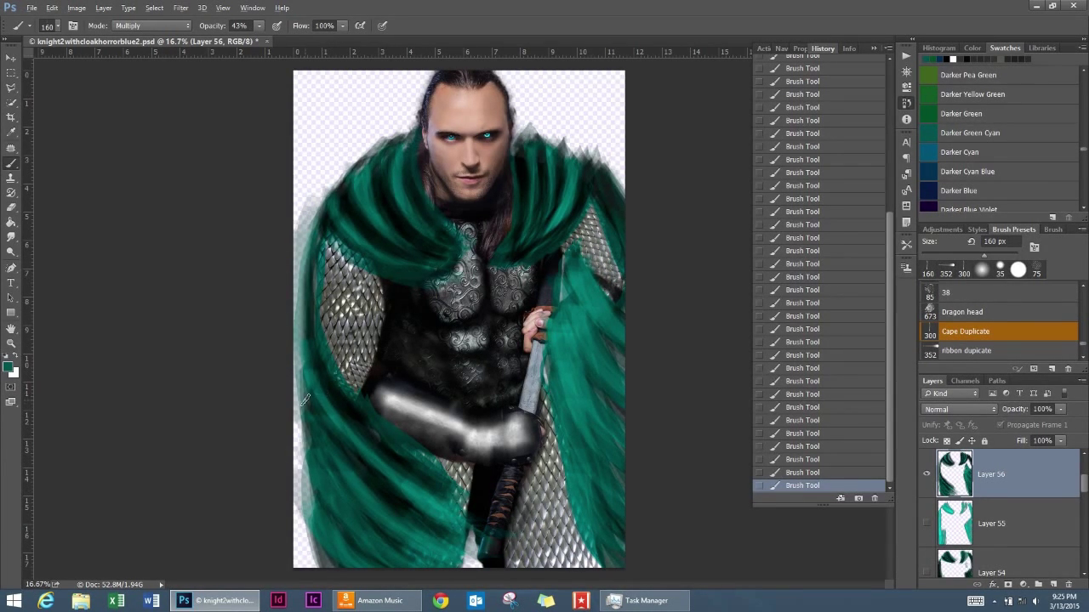
Darken the lower-left cape and the lower cape near the sword.
{"action": "left_click_drag", "start_coordinate": [338, 451], "coordinate": [464, 548]}
{"action": "left_click_drag", "start_coordinate": [320, 459], "coordinate": [426, 576]}
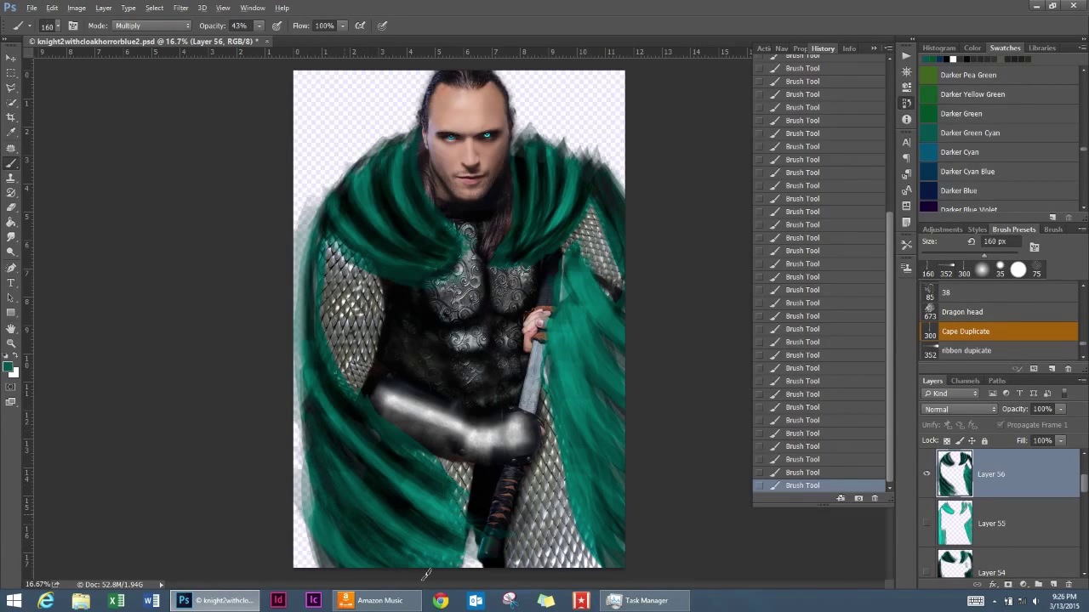
{"action": "left_click_drag", "start_coordinate": [305, 528], "coordinate": [339, 559]}
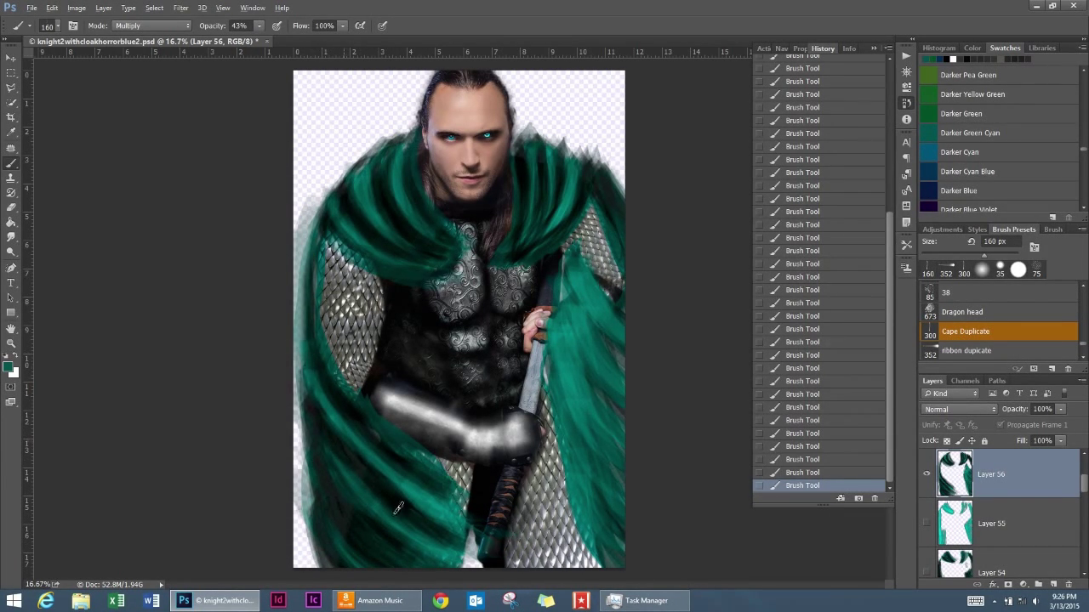
{"action": "mouse_move", "coordinate": [455, 491]}
{"action": "left_mouse_down"}
{"action": "mouse_move", "coordinate": [464, 514]}
{"action": "mouse_move", "coordinate": [438, 541]}
{"action": "left_mouse_up"}
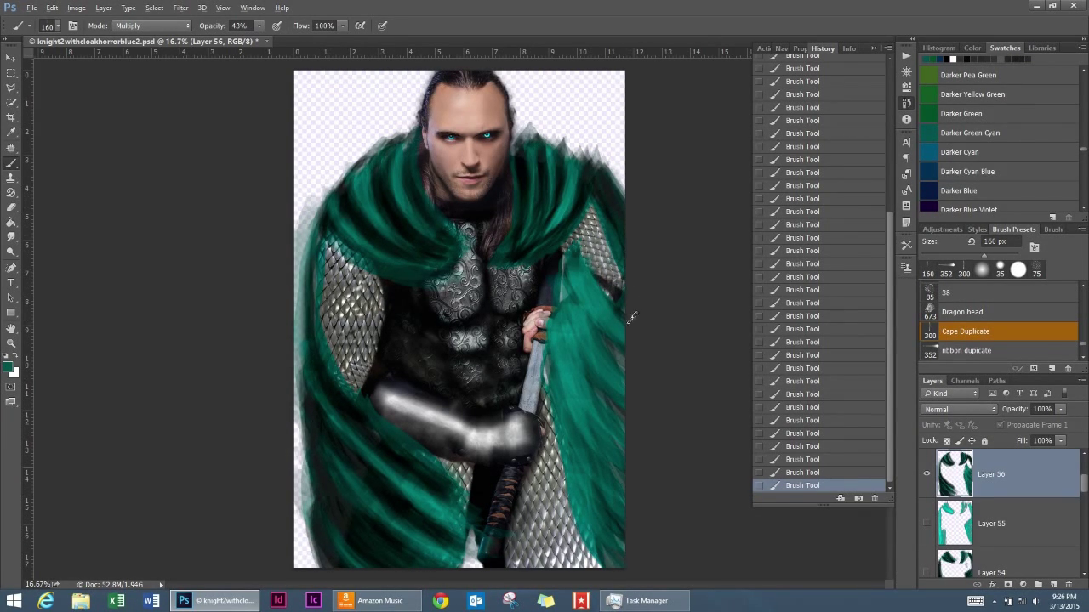
Deepen the shadows in the right cape folds beside the arm and sword.
{"action": "left_click_drag", "start_coordinate": [600, 294], "coordinate": [568, 349]}
{"action": "left_click_drag", "start_coordinate": [605, 264], "coordinate": [625, 375]}
{"action": "left_click_drag", "start_coordinate": [583, 306], "coordinate": [568, 416]}
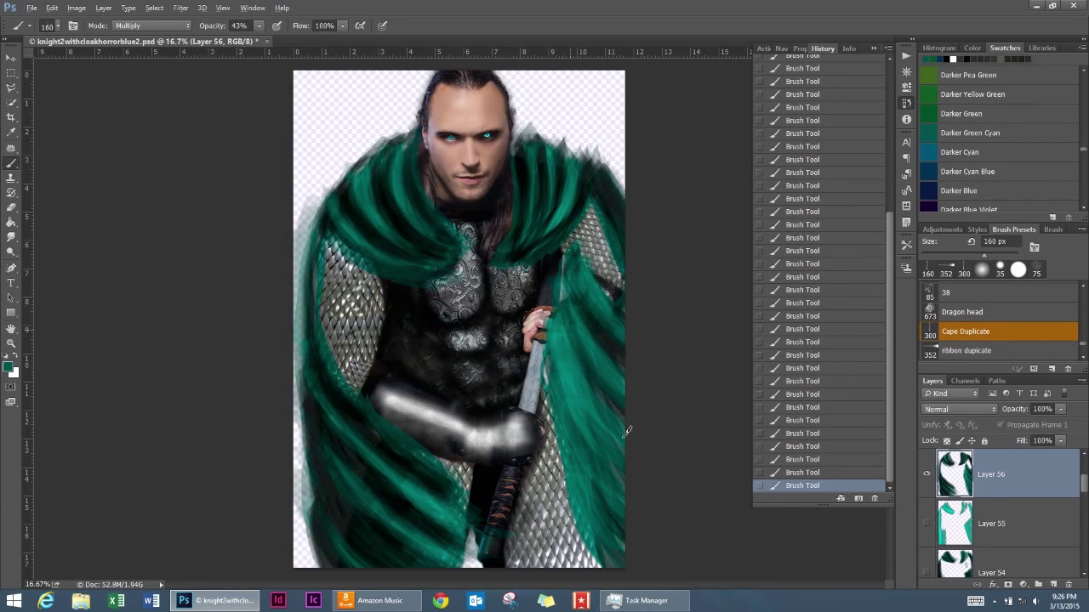
{"action": "mouse_move", "coordinate": [627, 432]}
{"action": "left_mouse_down"}
{"action": "mouse_move", "coordinate": [589, 304]}
{"action": "mouse_move", "coordinate": [569, 374]}
{"action": "mouse_move", "coordinate": [627, 297]}
{"action": "left_mouse_up"}
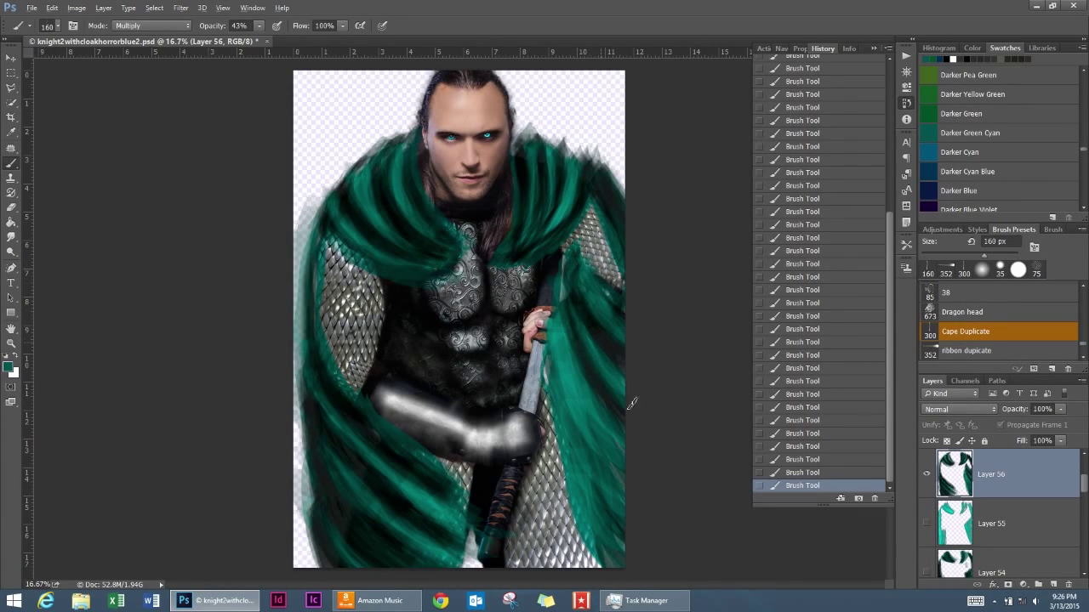
{"action": "mouse_move", "coordinate": [630, 403]}
{"action": "left_mouse_down"}
{"action": "mouse_move", "coordinate": [553, 332]}
{"action": "mouse_move", "coordinate": [608, 506]}
{"action": "mouse_move", "coordinate": [557, 362]}
{"action": "left_mouse_up"}
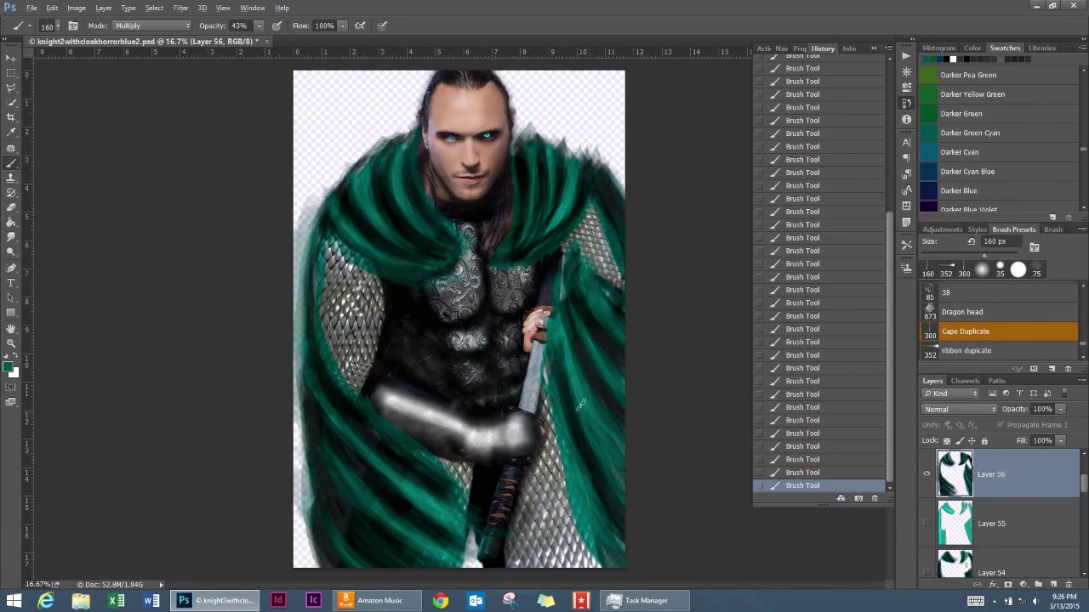
{"action": "left_click_drag", "start_coordinate": [581, 404], "coordinate": [608, 502]}
{"action": "left_click_drag", "start_coordinate": [554, 306], "coordinate": [587, 515]}
{"action": "left_click_drag", "start_coordinate": [587, 255], "coordinate": [595, 570]}
{"action": "left_click_drag", "start_coordinate": [579, 459], "coordinate": [600, 530]}
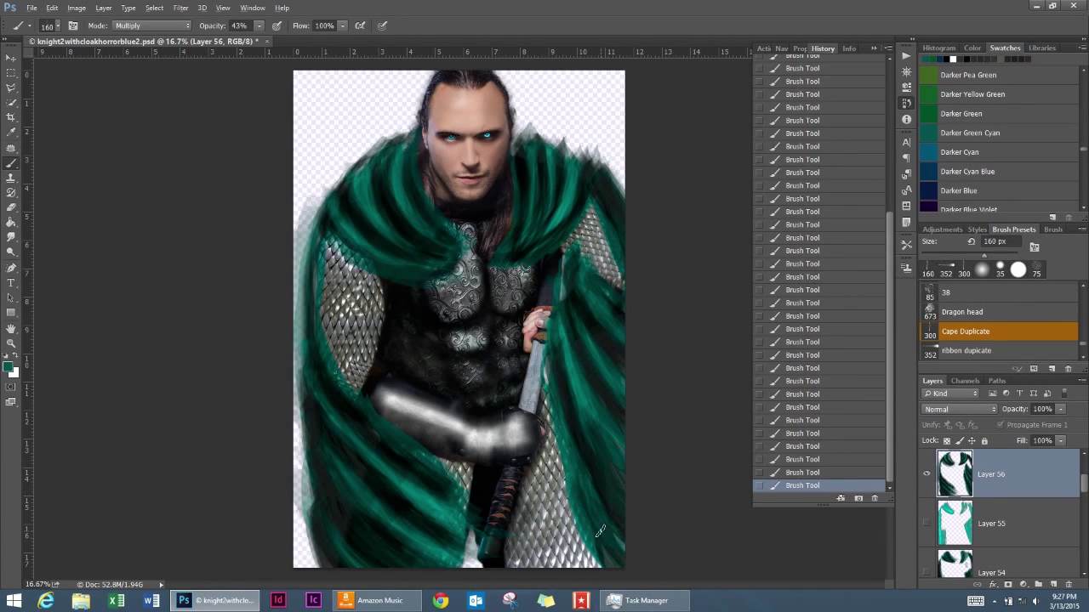
{"action": "left_click_drag", "start_coordinate": [554, 394], "coordinate": [591, 558]}
{"action": "left_click_drag", "start_coordinate": [591, 557], "coordinate": [566, 303]}
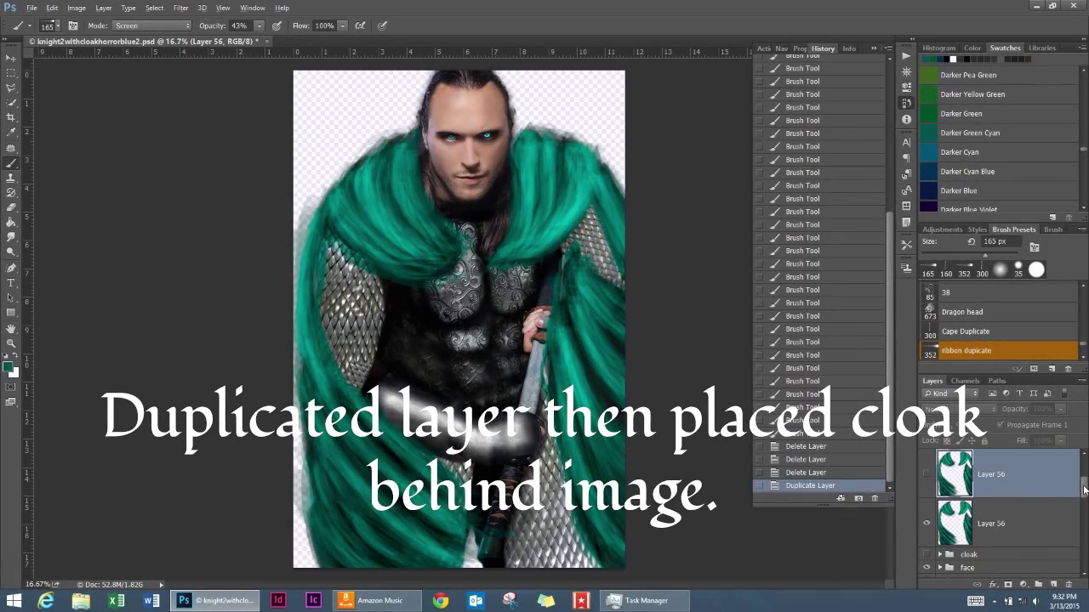
Move the duplicated cape layer below Background and set the brush to Multiply.
{"action": "scroll", "coordinate": [1083, 489], "scroll_direction": "down", "scroll_amount": 2}
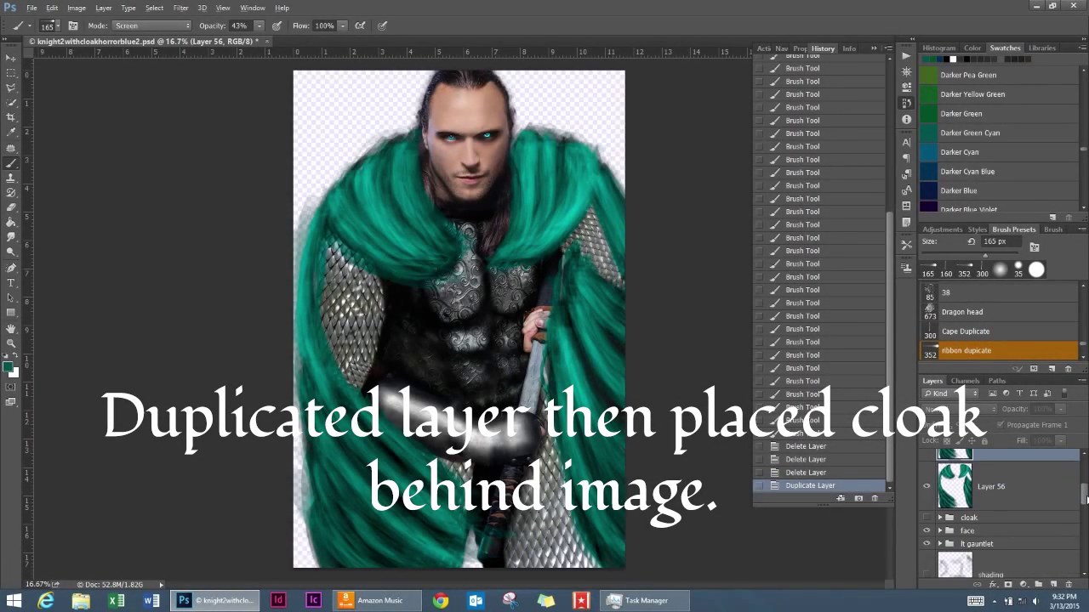
{"action": "mouse_move", "coordinate": [1036, 475]}
{"action": "left_mouse_down"}
{"action": "mouse_move", "coordinate": [1056, 587]}
{"action": "mouse_move", "coordinate": [1034, 535]}
{"action": "left_mouse_up"}
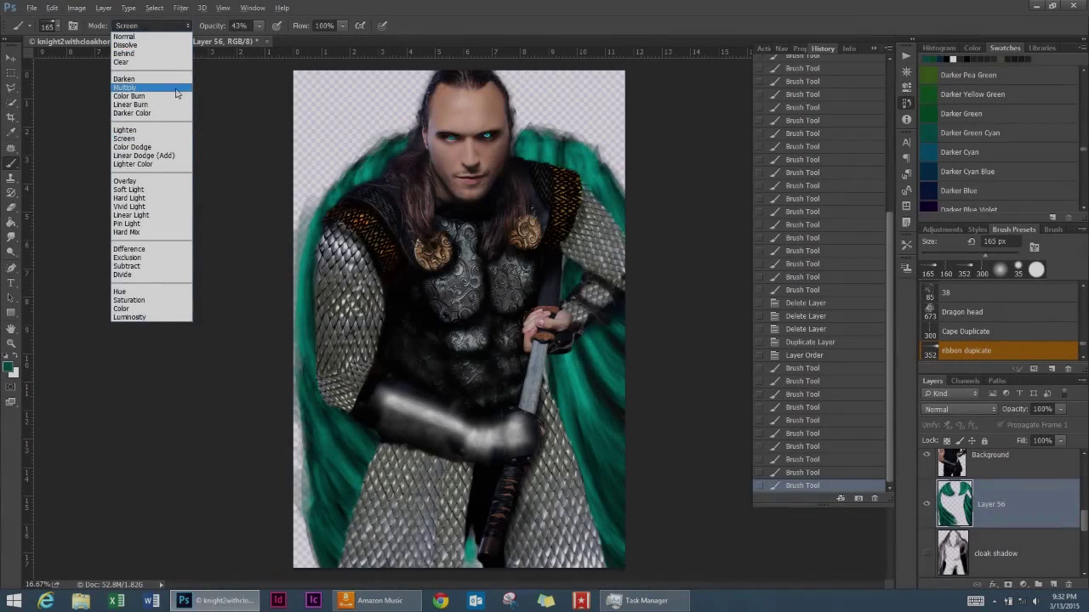
{"action": "left_click", "coordinate": [176, 92]}
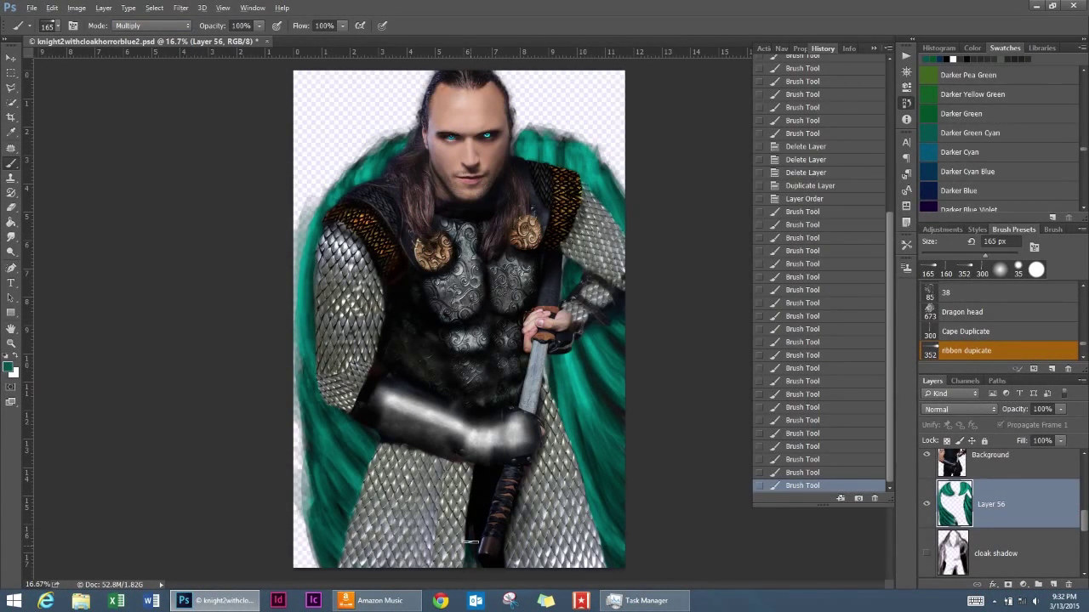
Paint dark shadows on the back cape near the arm and right of the sword.
{"action": "left_click_drag", "start_coordinate": [470, 542], "coordinate": [503, 465]}
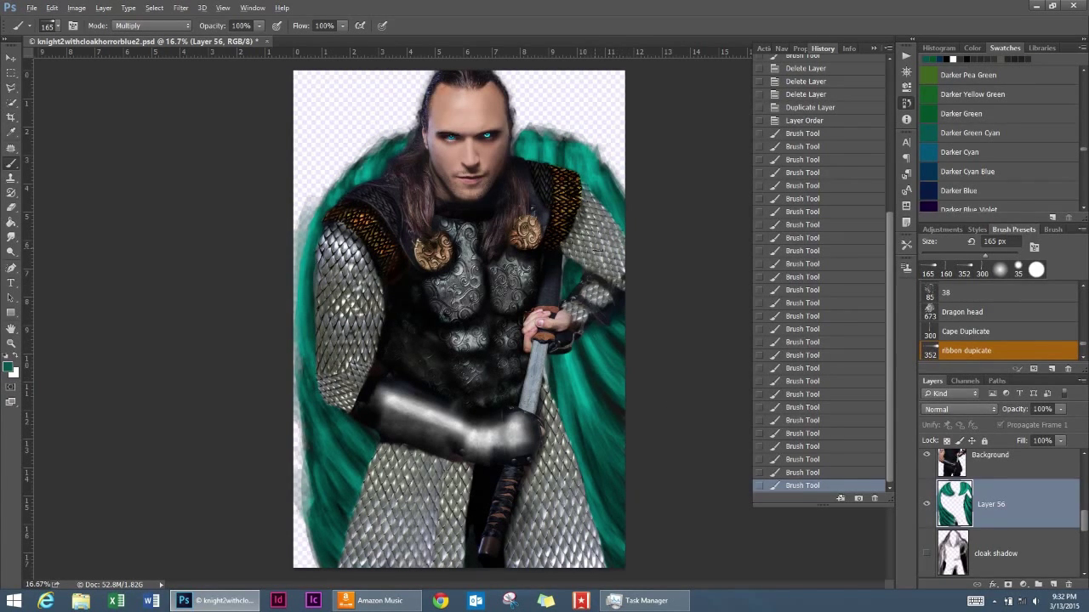
{"action": "left_click_drag", "start_coordinate": [598, 249], "coordinate": [572, 285]}
{"action": "mouse_move", "coordinate": [608, 323]}
{"action": "left_mouse_down"}
{"action": "mouse_move", "coordinate": [596, 329]}
{"action": "mouse_move", "coordinate": [610, 529]}
{"action": "left_mouse_up"}
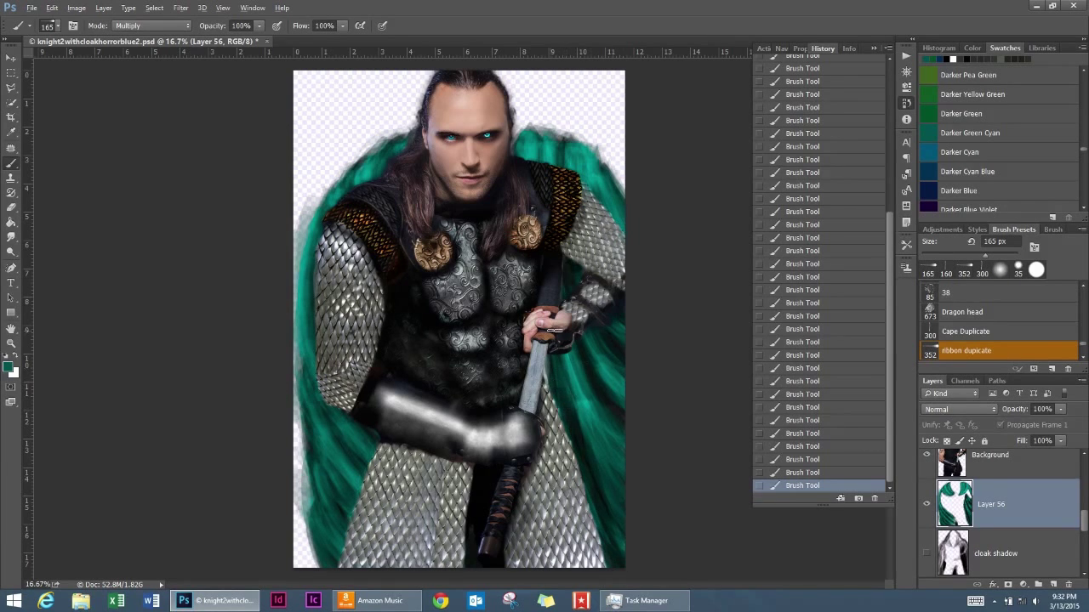
{"action": "left_click_drag", "start_coordinate": [554, 330], "coordinate": [597, 411]}
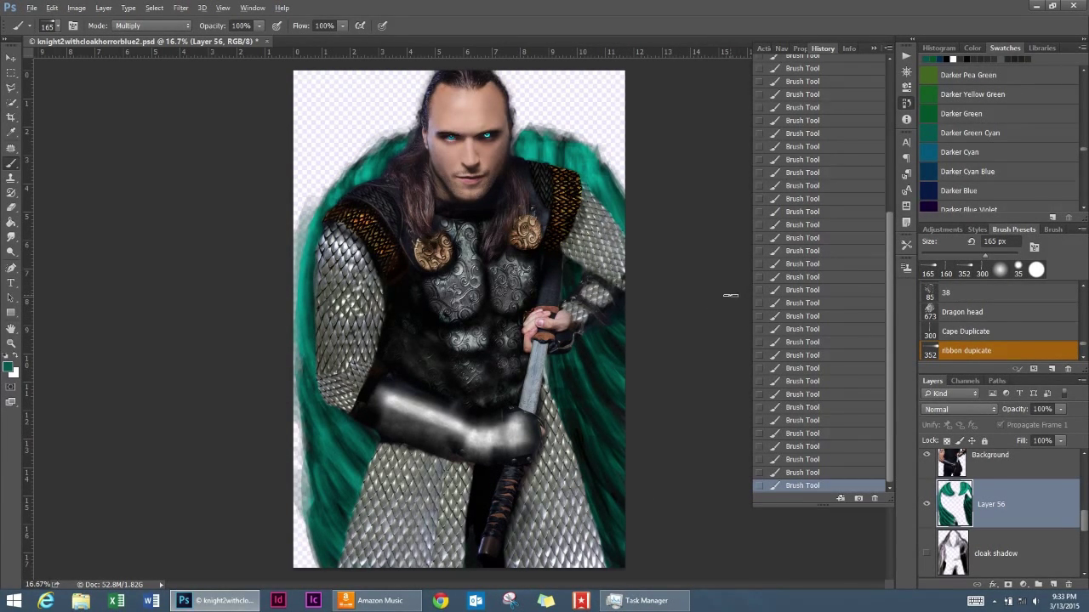
Load the Cape Duplicate preset in Screen mode at 36% opacity and brighten the cape's right side.
{"action": "left_click", "coordinate": [944, 331]}
{"action": "left_click", "coordinate": [152, 26]}
{"action": "left_click", "coordinate": [149, 144]}
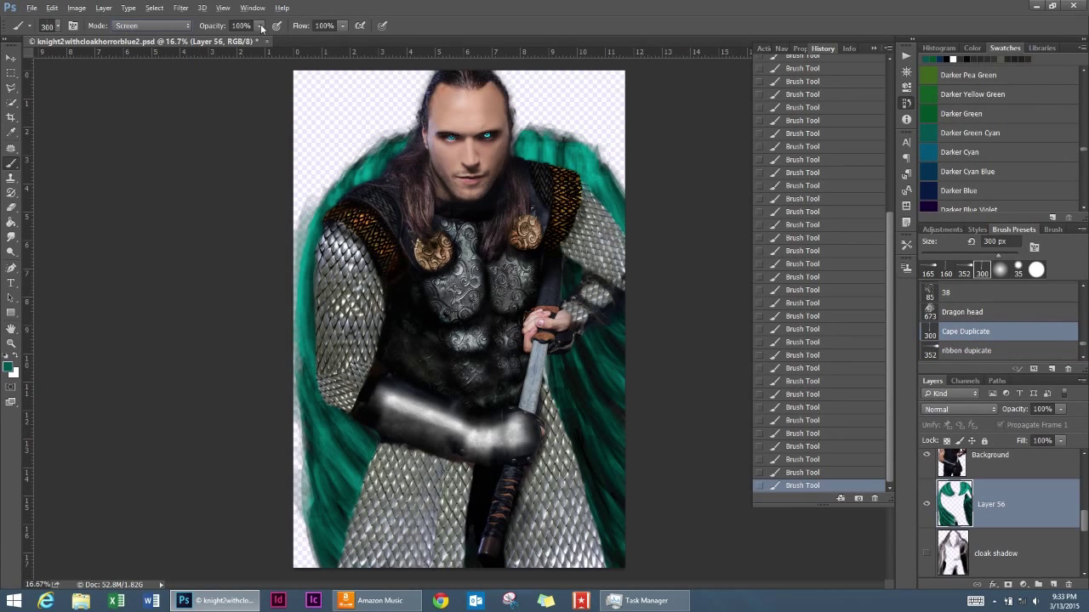
{"action": "left_click_drag", "start_coordinate": [260, 26], "coordinate": [222, 38]}
{"action": "mouse_move", "coordinate": [619, 340]}
{"action": "left_mouse_down"}
{"action": "mouse_move", "coordinate": [586, 383]}
{"action": "mouse_move", "coordinate": [590, 465]}
{"action": "mouse_move", "coordinate": [575, 429]}
{"action": "left_mouse_up"}
{"action": "left_click_drag", "start_coordinate": [583, 467], "coordinate": [644, 573]}
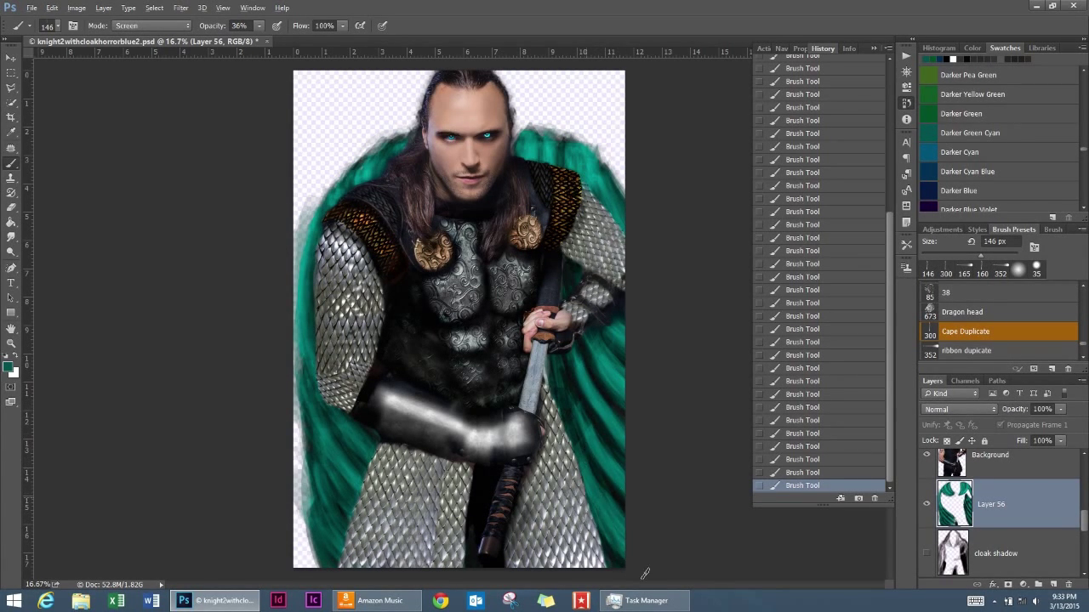
{"action": "left_click_drag", "start_coordinate": [608, 318], "coordinate": [596, 380]}
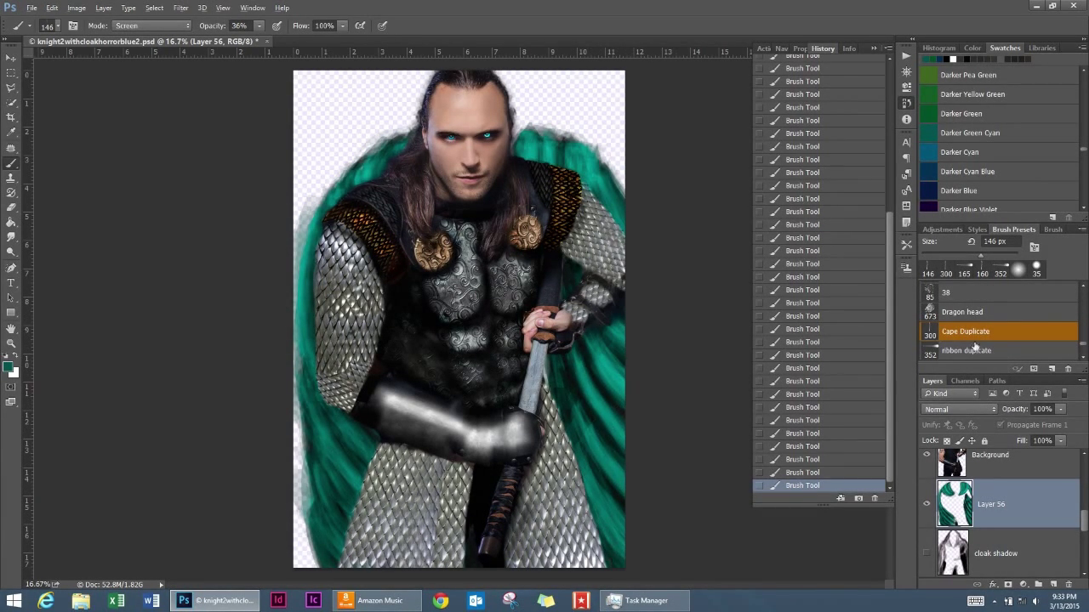
Switch to a 165 px Multiply brush and darken the teal cape near the right edge.
{"action": "left_click", "coordinate": [967, 270]}
{"action": "left_click", "coordinate": [152, 25]}
{"action": "left_click", "coordinate": [136, 86]}
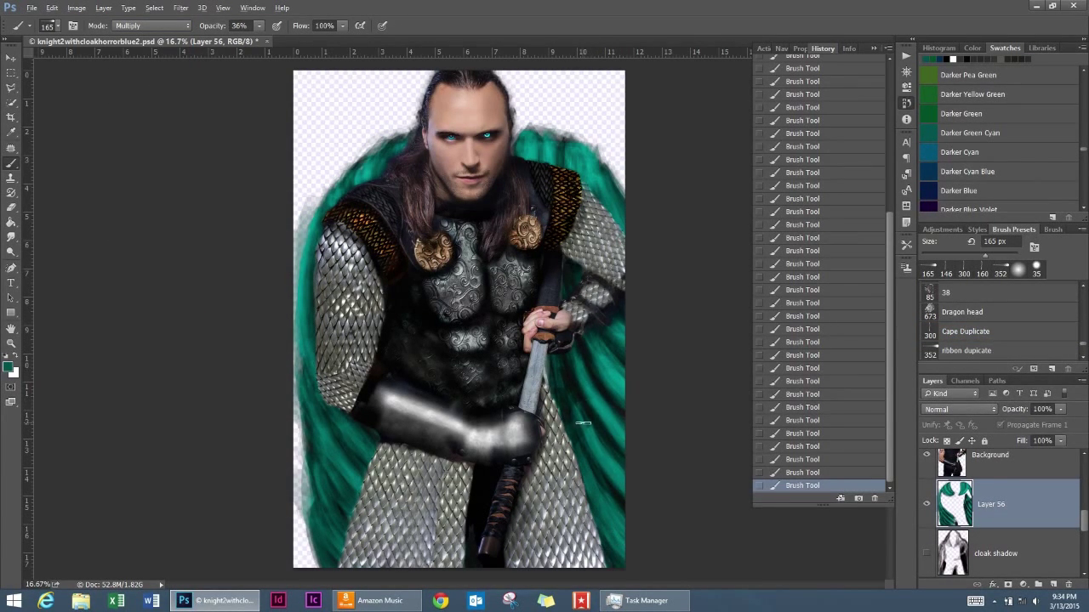
{"action": "left_click_drag", "start_coordinate": [583, 423], "coordinate": [600, 383]}
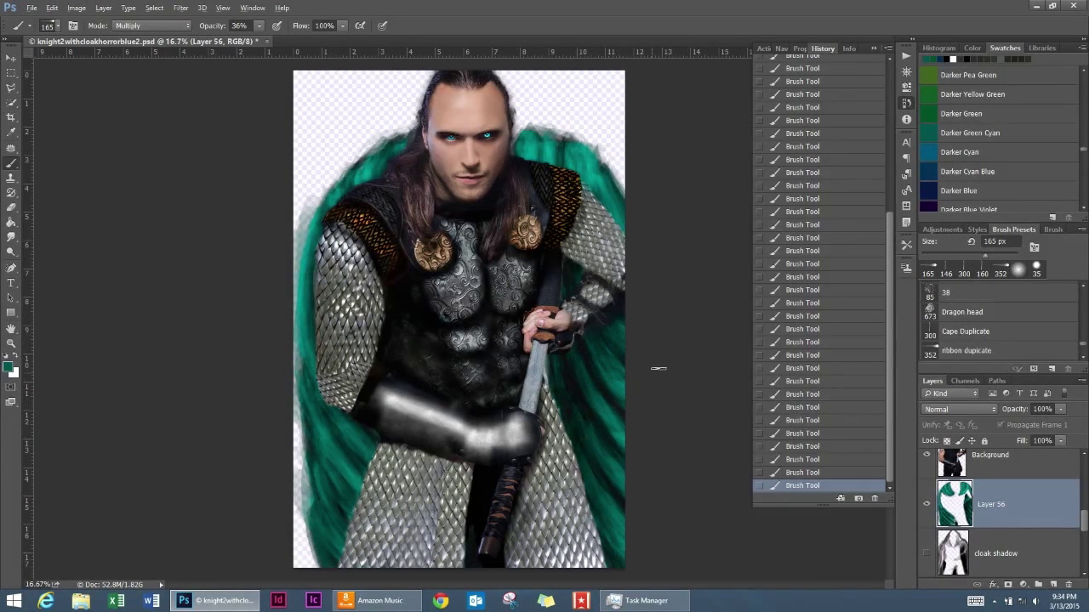
Bring Layer 56 to the top and erase cape paint off the right chainmail and sword hand.
{"action": "key", "text": "ctrl+shift+bracketright"}
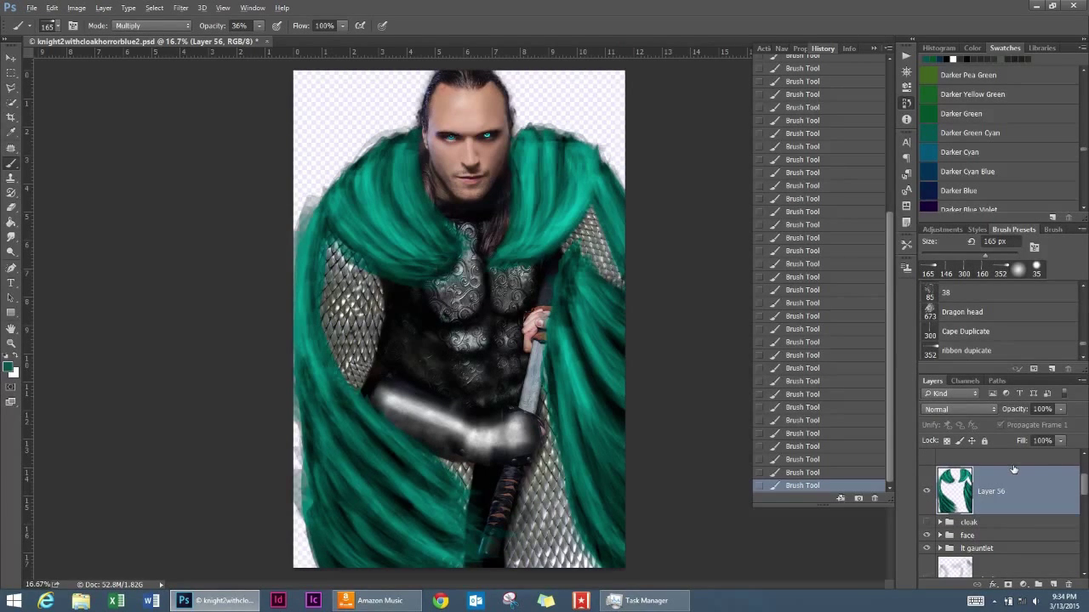
{"action": "key", "text": "e"}
{"action": "mouse_move", "coordinate": [587, 247]}
{"action": "left_mouse_down"}
{"action": "mouse_move", "coordinate": [570, 310]}
{"action": "mouse_move", "coordinate": [578, 340]}
{"action": "left_mouse_up"}
{"action": "mouse_move", "coordinate": [604, 293]}
{"action": "left_mouse_down"}
{"action": "mouse_move", "coordinate": [595, 374]}
{"action": "mouse_move", "coordinate": [582, 387]}
{"action": "mouse_move", "coordinate": [611, 544]}
{"action": "left_mouse_up"}
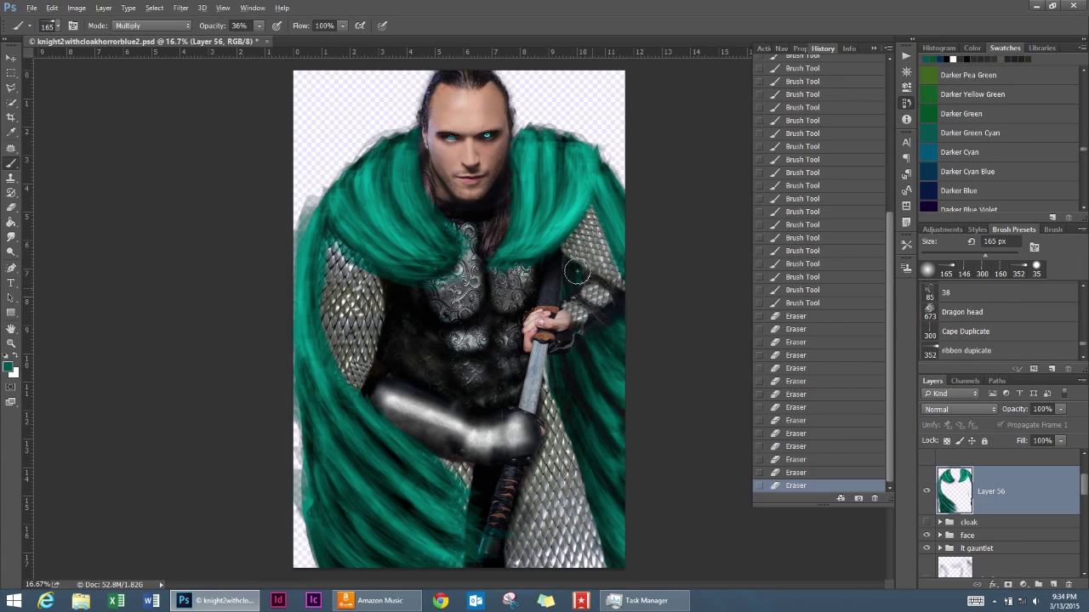
{"action": "left_click_drag", "start_coordinate": [591, 242], "coordinate": [606, 219]}
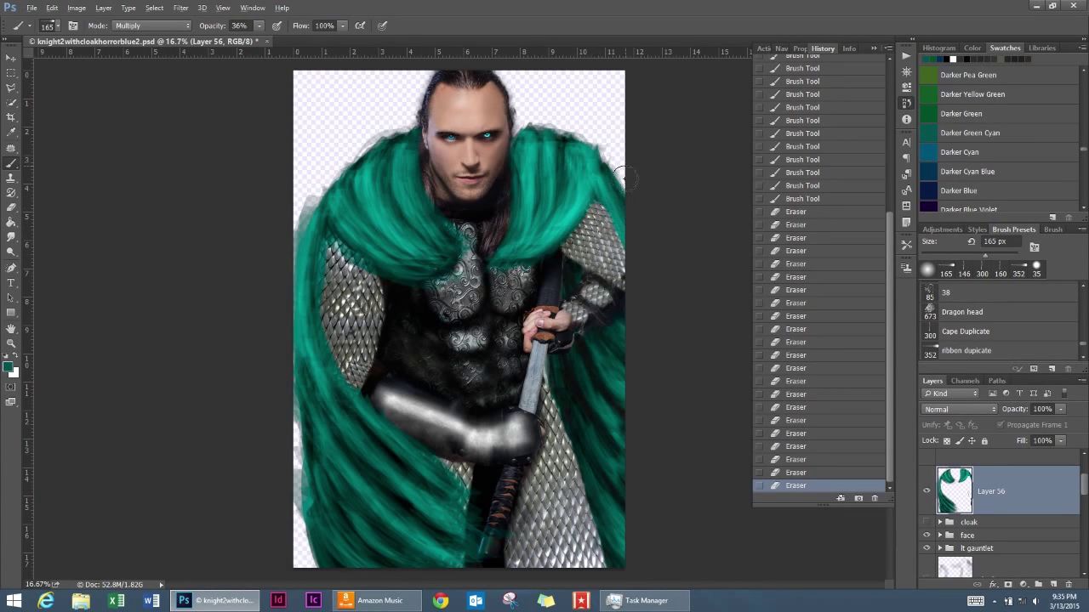
Clean stray paint off the cape's left edge and paint teal on the lower left.
{"action": "left_click_drag", "start_coordinate": [285, 235], "coordinate": [296, 260]}
{"action": "left_click_drag", "start_coordinate": [285, 472], "coordinate": [291, 529]}
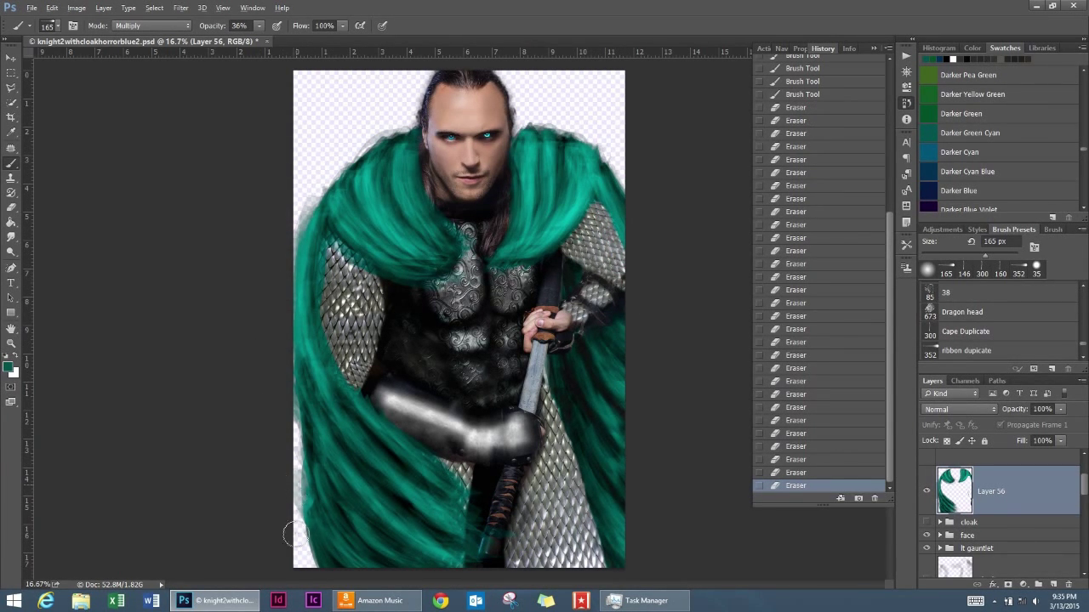
{"action": "mouse_move", "coordinate": [400, 385]}
{"action": "left_mouse_down"}
{"action": "mouse_move", "coordinate": [364, 437]}
{"action": "mouse_move", "coordinate": [424, 462]}
{"action": "mouse_move", "coordinate": [464, 517]}
{"action": "left_mouse_up"}
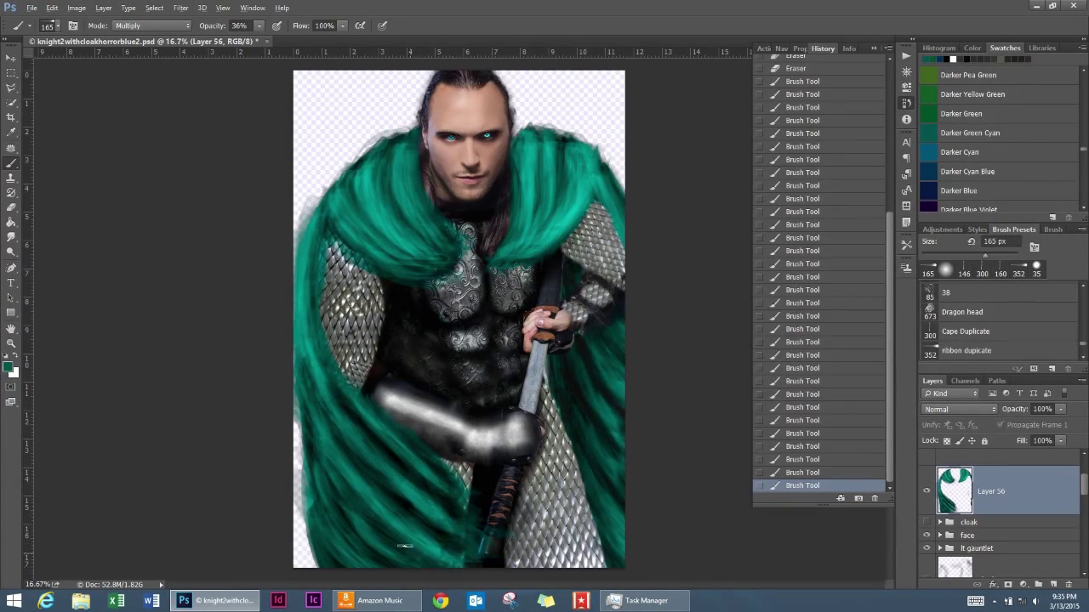
Paint teal along the cape's left edge, then darken the right shoulder with Multiply strokes.
{"action": "left_click_drag", "start_coordinate": [326, 509], "coordinate": [302, 510]}
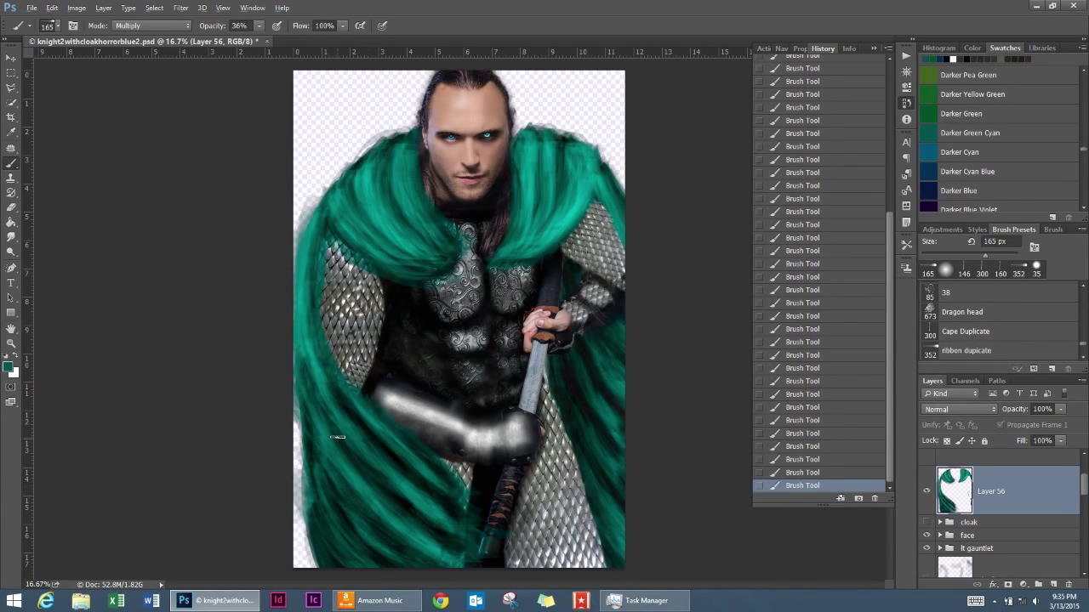
{"action": "left_click_drag", "start_coordinate": [310, 358], "coordinate": [305, 213]}
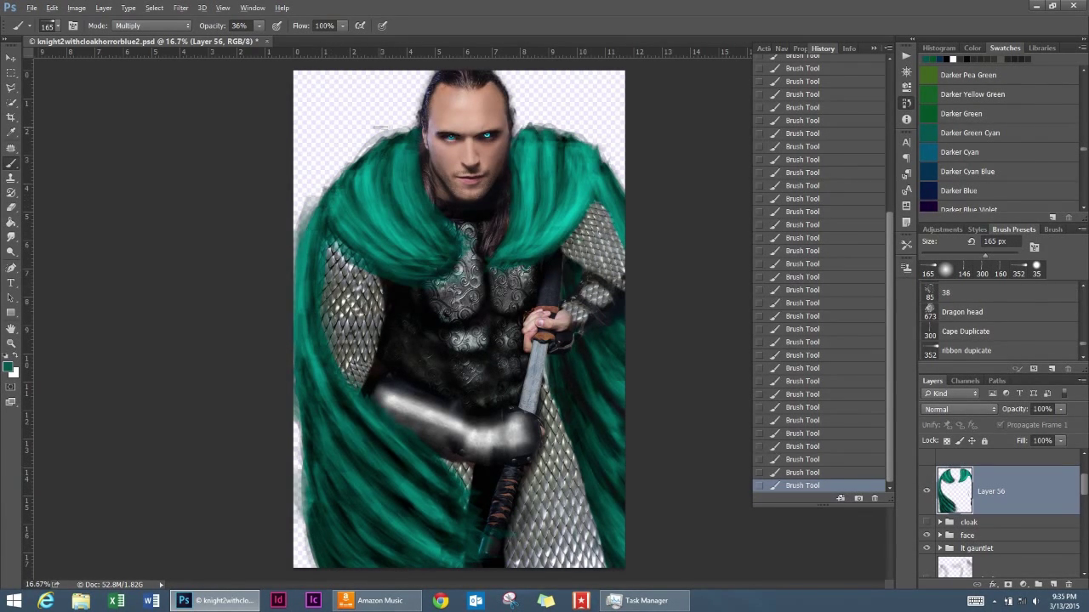
{"action": "left_click_drag", "start_coordinate": [578, 170], "coordinate": [552, 246]}
{"action": "mouse_move", "coordinate": [540, 145]}
{"action": "left_mouse_down"}
{"action": "mouse_move", "coordinate": [527, 248]}
{"action": "mouse_move", "coordinate": [515, 250]}
{"action": "left_mouse_up"}
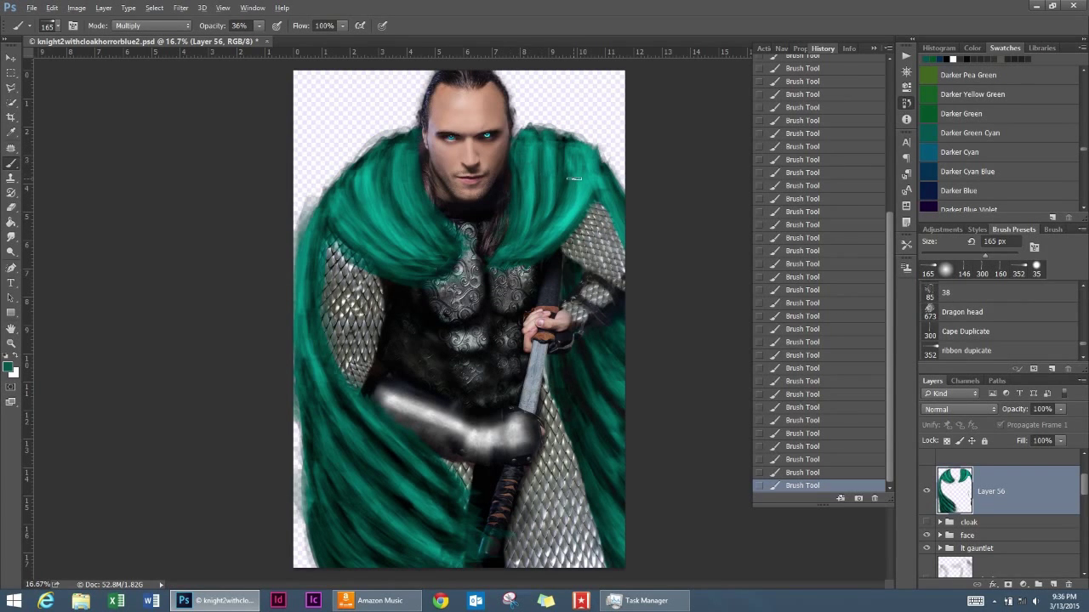
{"action": "left_click_drag", "start_coordinate": [595, 191], "coordinate": [616, 251]}
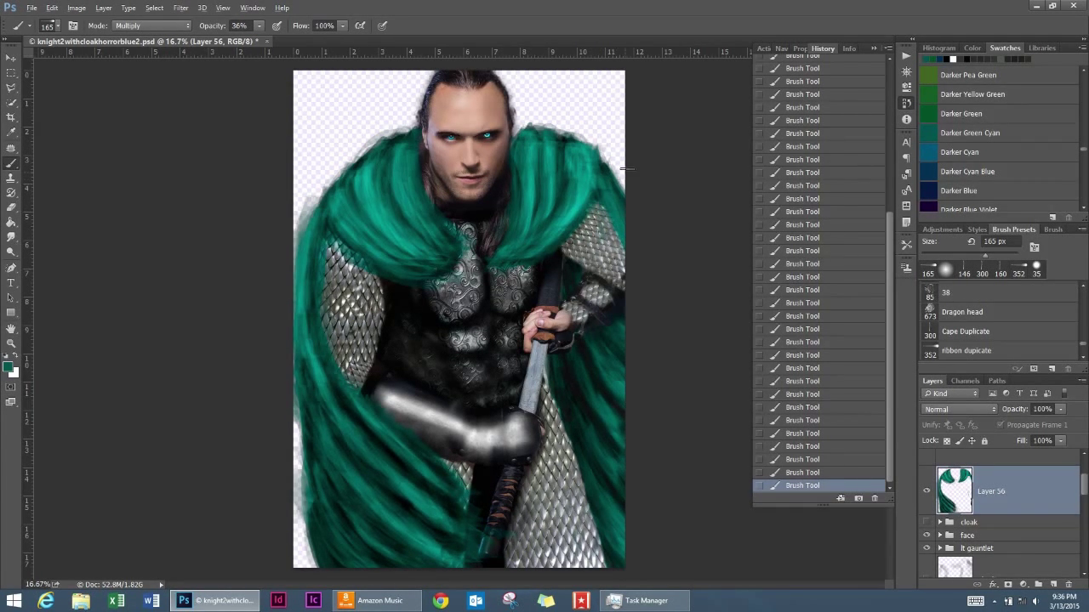
{"action": "left_click_drag", "start_coordinate": [520, 127], "coordinate": [519, 182]}
{"action": "left_click_drag", "start_coordinate": [574, 153], "coordinate": [536, 248]}
Darken the left shoulder folds and left edge, then add strokes across the right shoulder.
{"action": "mouse_move", "coordinate": [417, 193]}
{"action": "left_mouse_down"}
{"action": "mouse_move", "coordinate": [366, 251]}
{"action": "mouse_move", "coordinate": [341, 260]}
{"action": "left_mouse_up"}
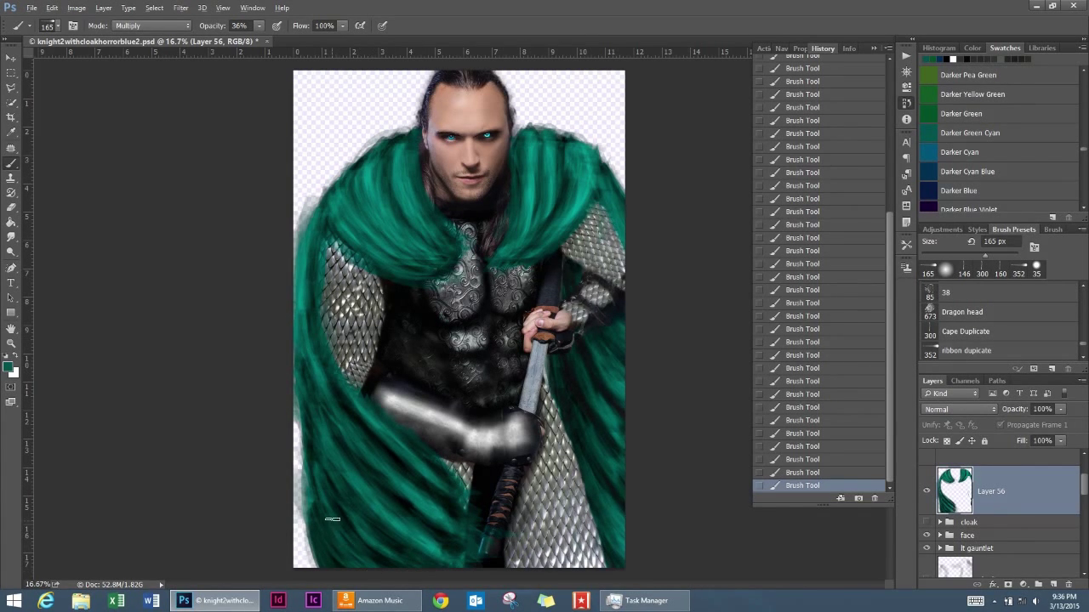
{"action": "left_click_drag", "start_coordinate": [304, 306], "coordinate": [299, 220]}
{"action": "left_click_drag", "start_coordinate": [395, 251], "coordinate": [368, 176]}
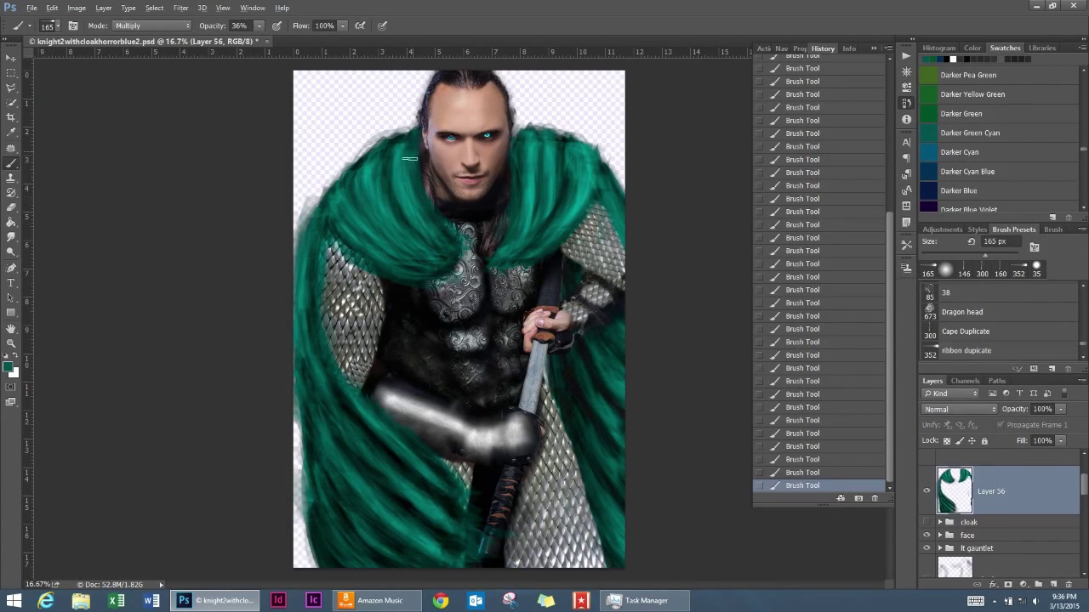
{"action": "left_click_drag", "start_coordinate": [414, 145], "coordinate": [361, 217]}
{"action": "left_click_drag", "start_coordinate": [597, 143], "coordinate": [562, 229]}
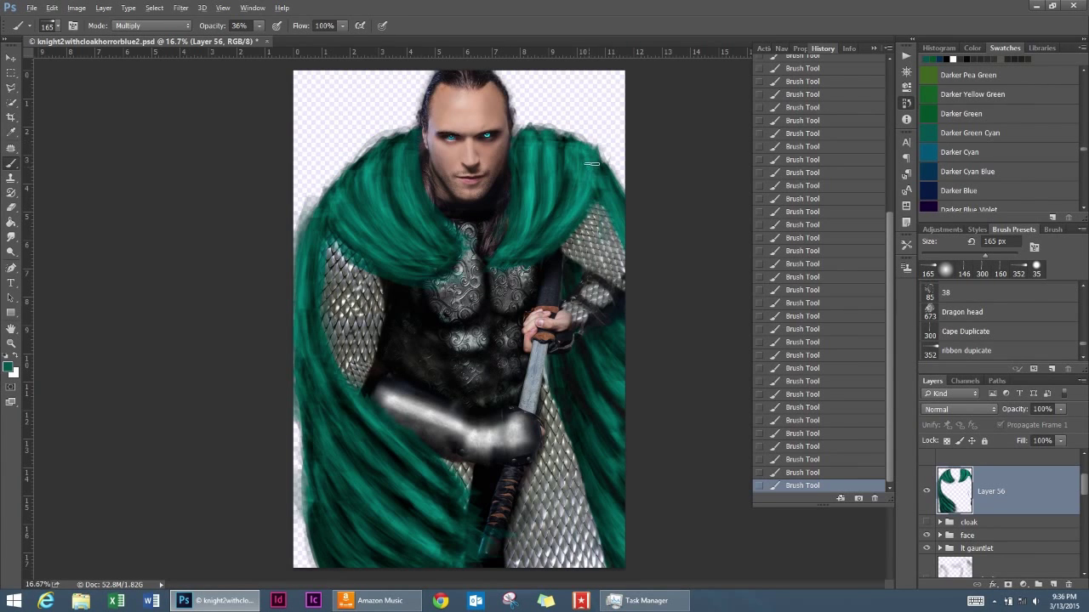
{"action": "mouse_move", "coordinate": [532, 134]}
{"action": "left_mouse_down"}
{"action": "mouse_move", "coordinate": [522, 228]}
{"action": "mouse_move", "coordinate": [578, 170]}
{"action": "mouse_move", "coordinate": [622, 227]}
{"action": "left_mouse_up"}
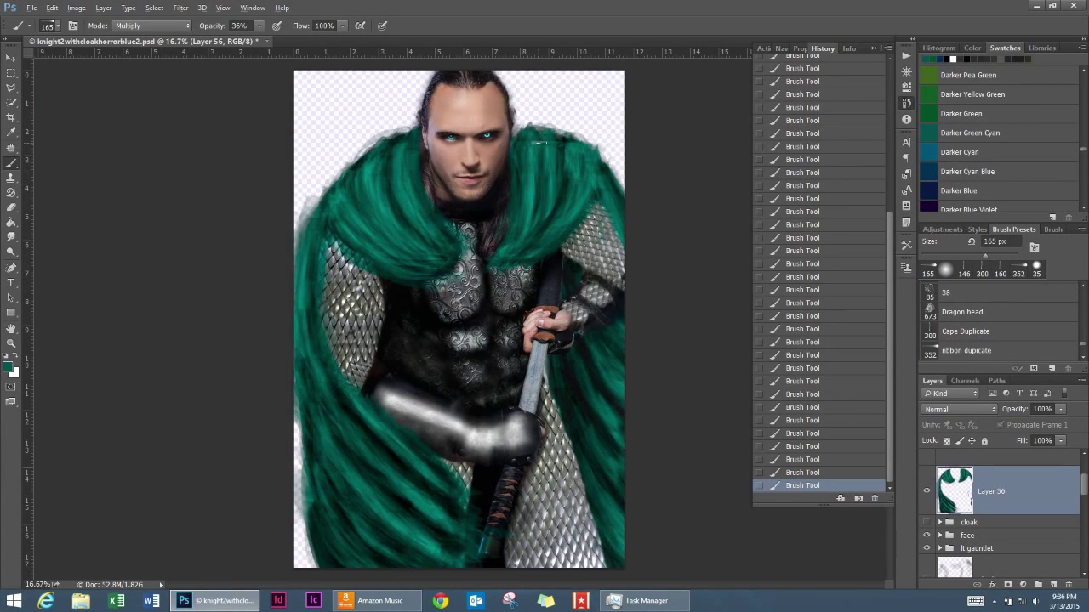